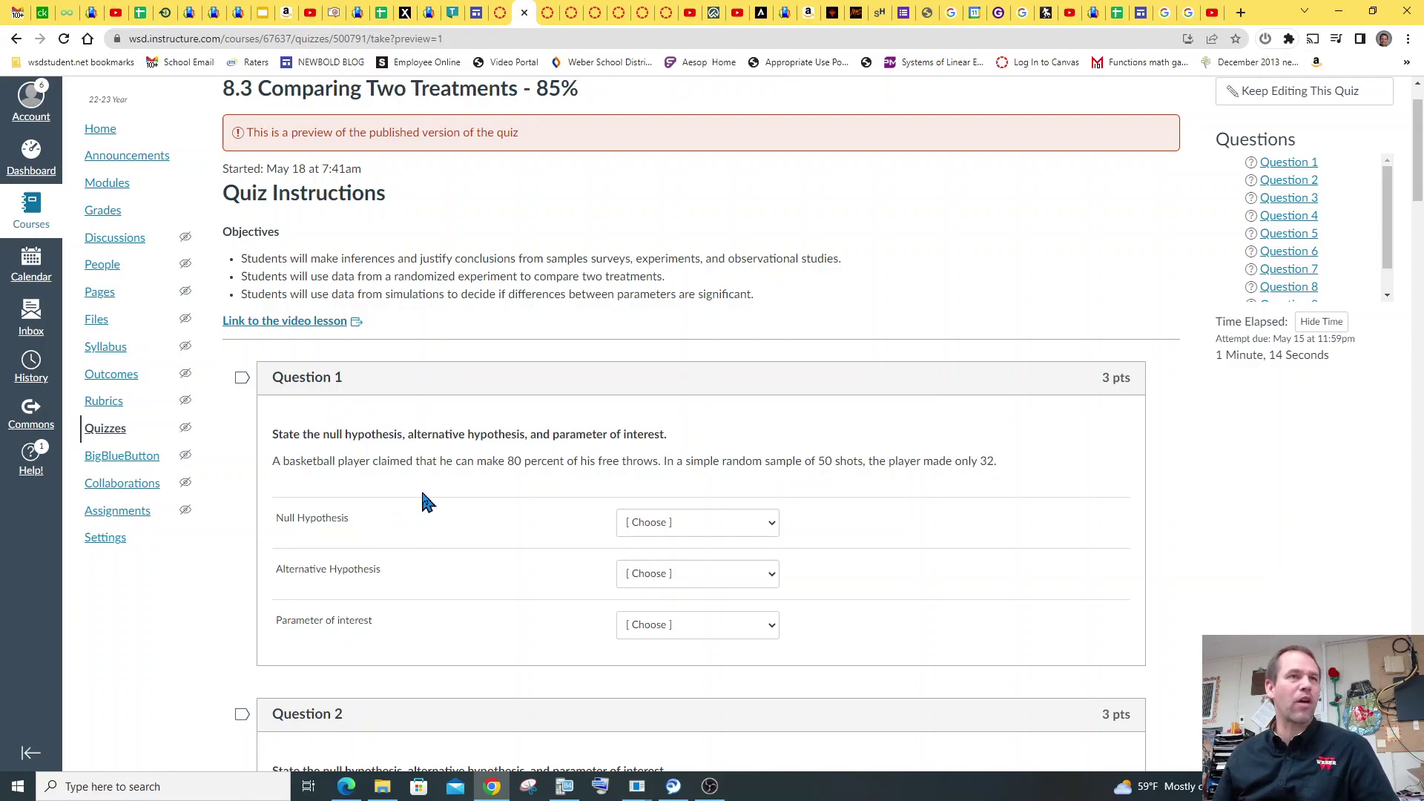
# Answer Question 1's free-throw claim: null p = .80, alternative p < .80, parameter Percent of free throws made
pyautogui.moveTo(570, 464); pyautogui.dragTo(632, 464)
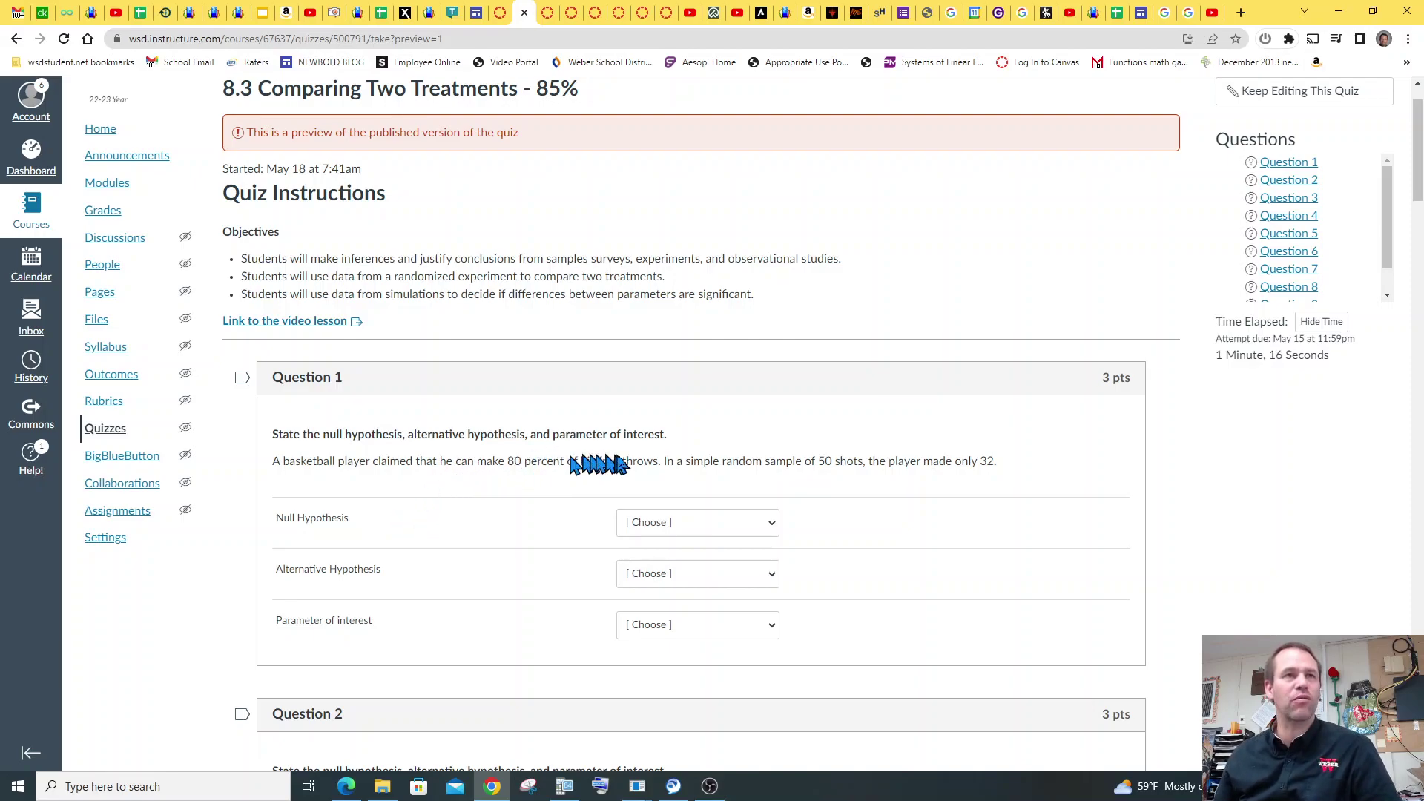
pyautogui.click(656, 463)
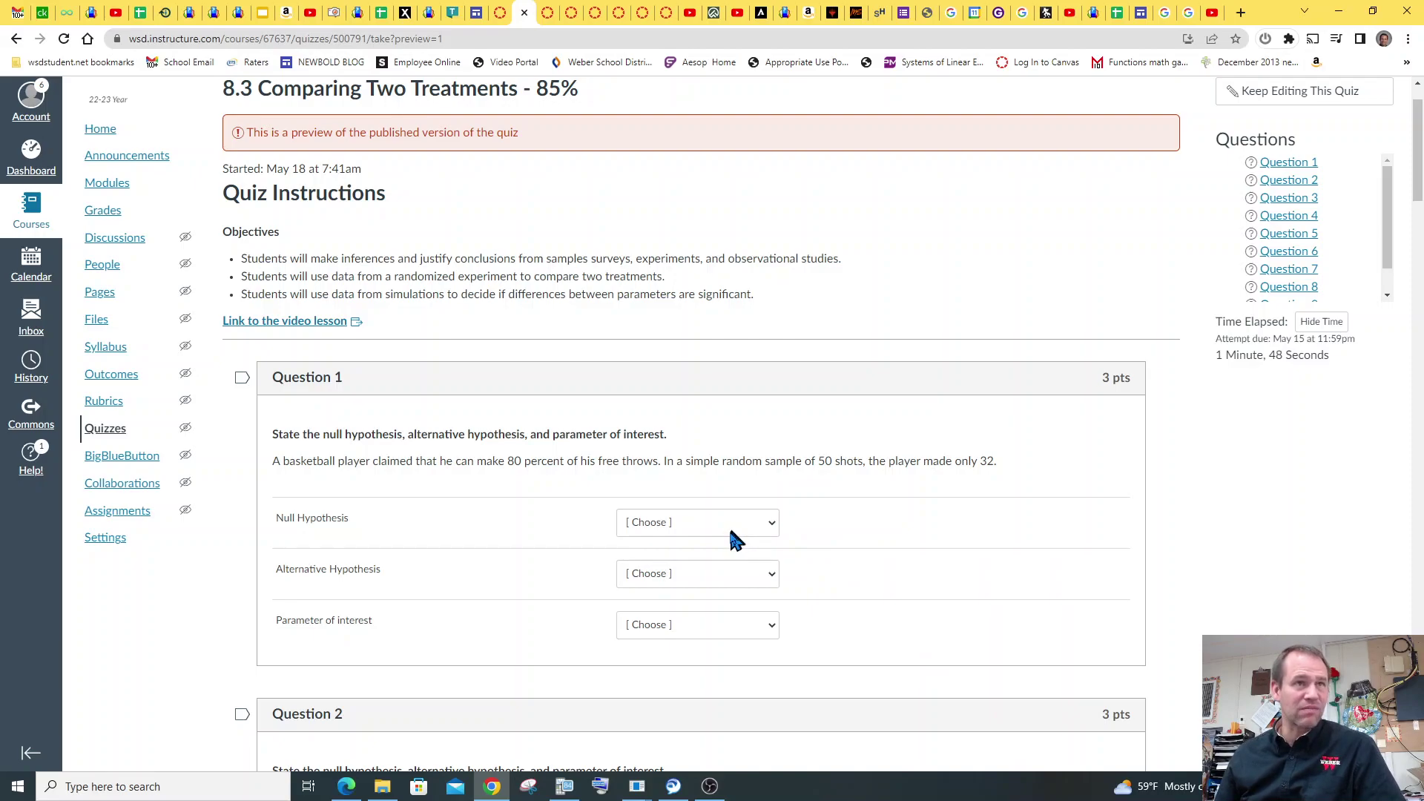
pyautogui.click(730, 527)
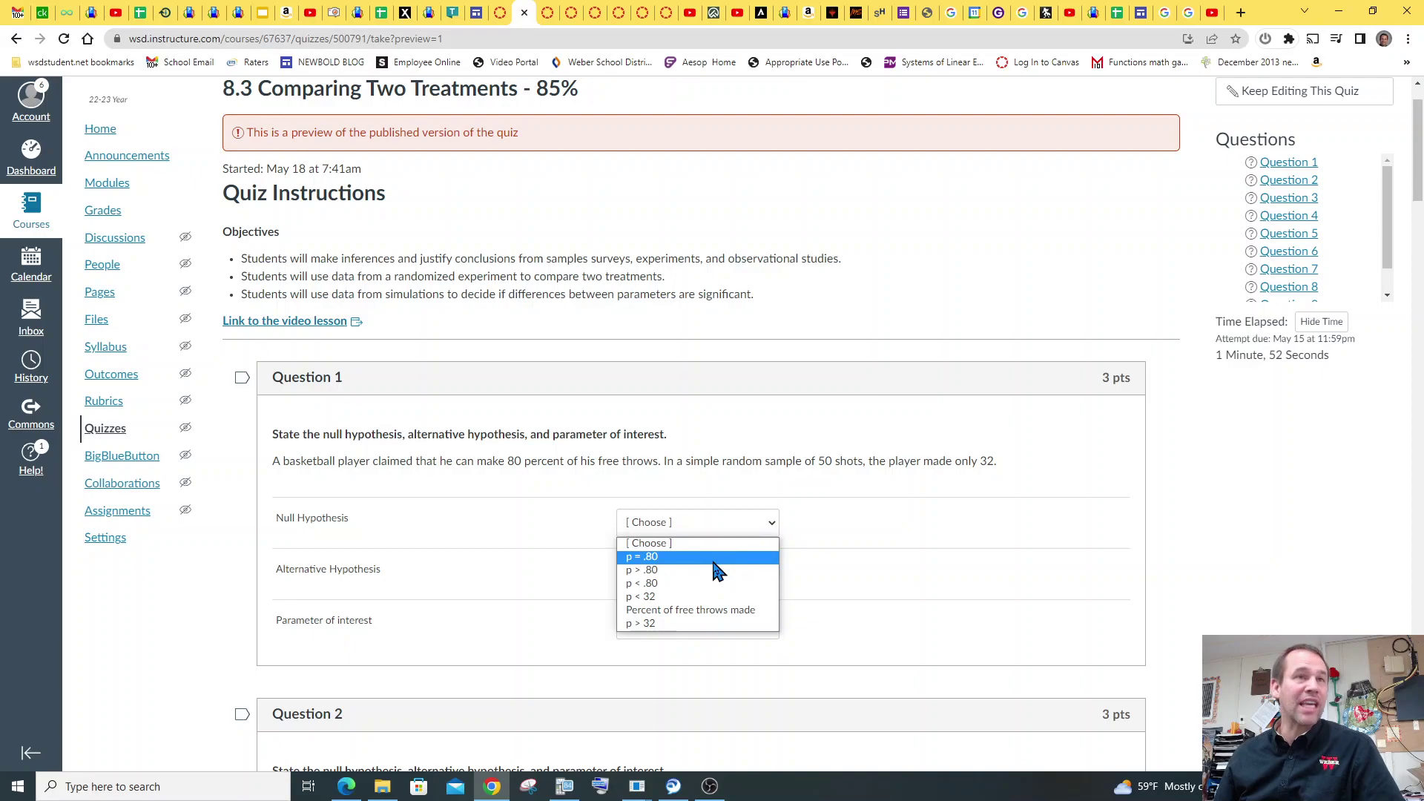
pyautogui.click(717, 558)
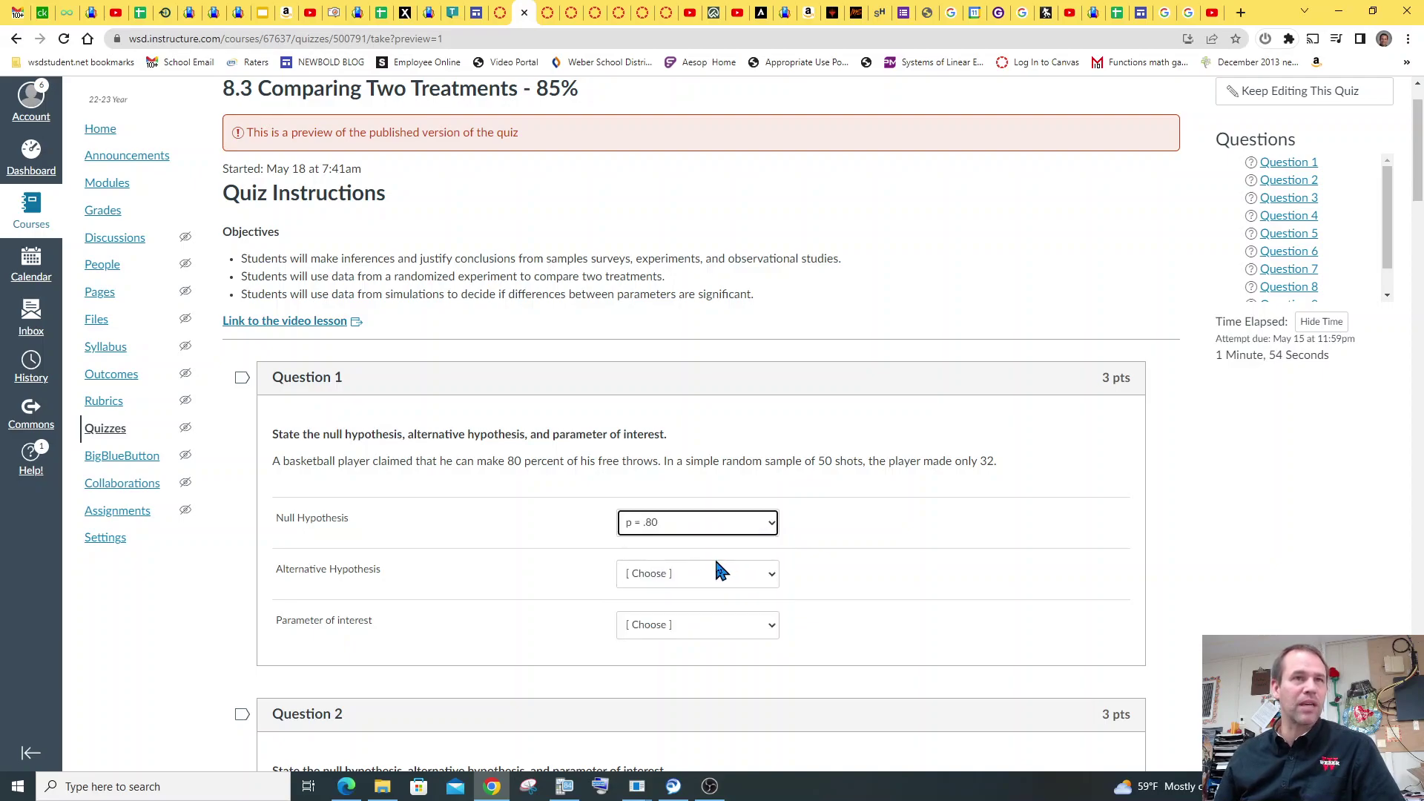
pyautogui.click(712, 576)
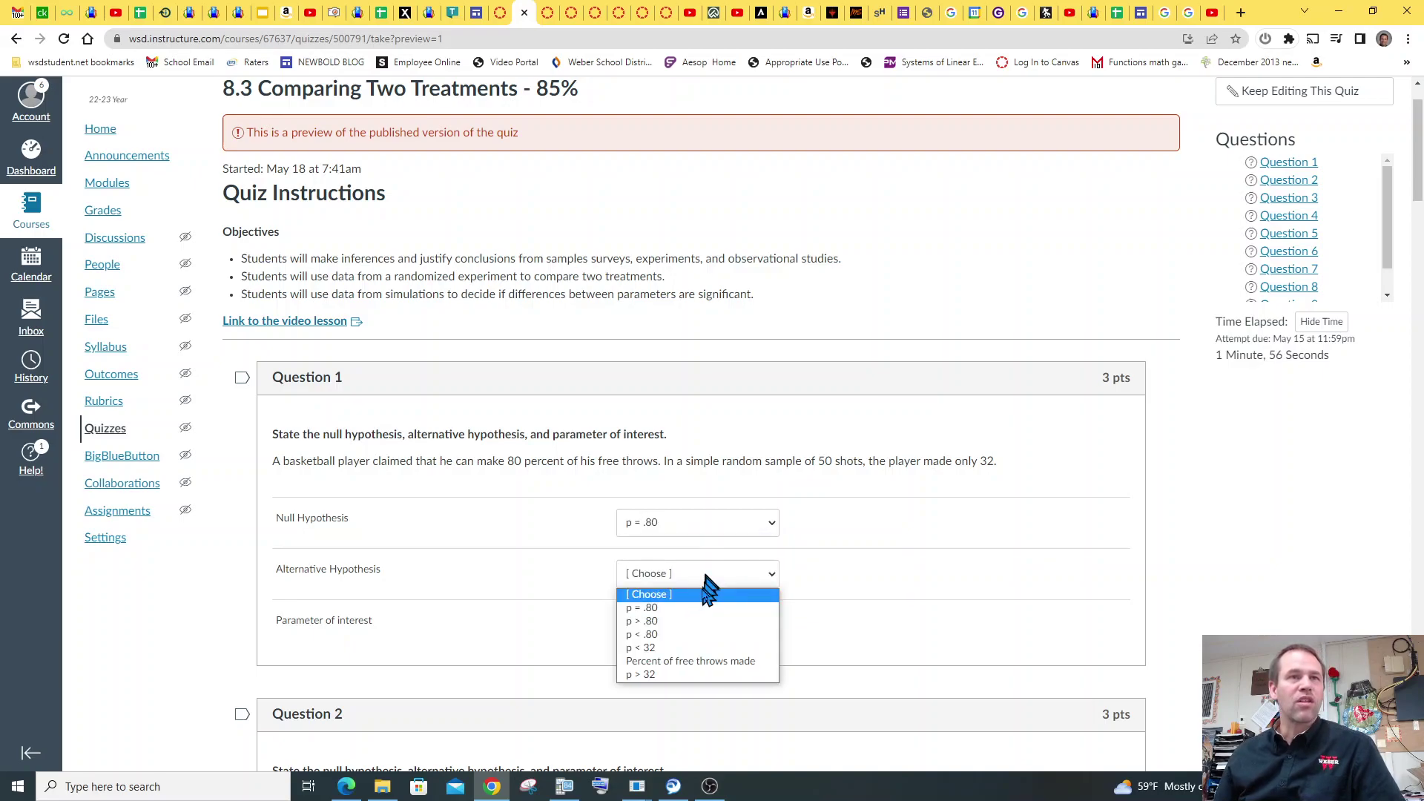
pyautogui.click(694, 636)
pyautogui.click(693, 629)
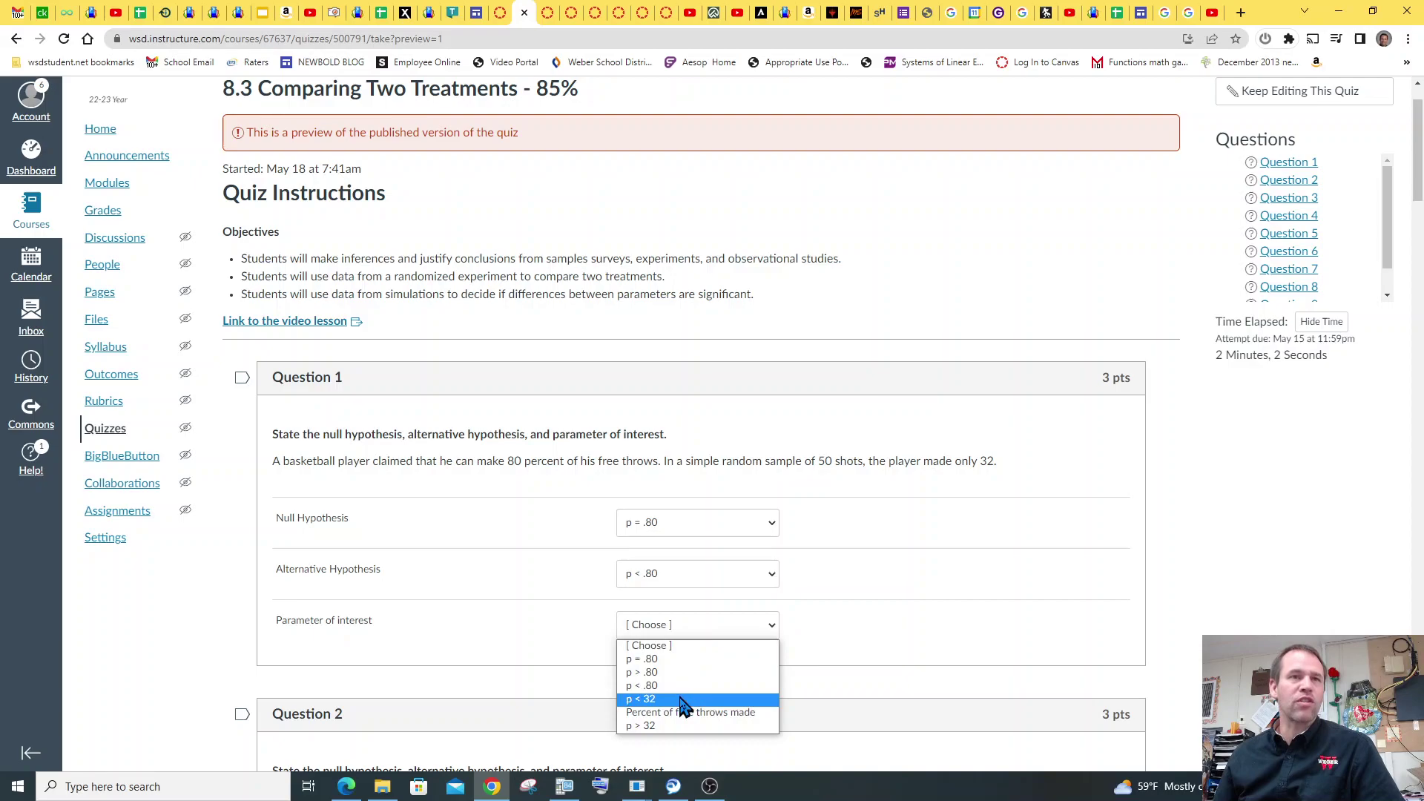
pyautogui.click(701, 713)
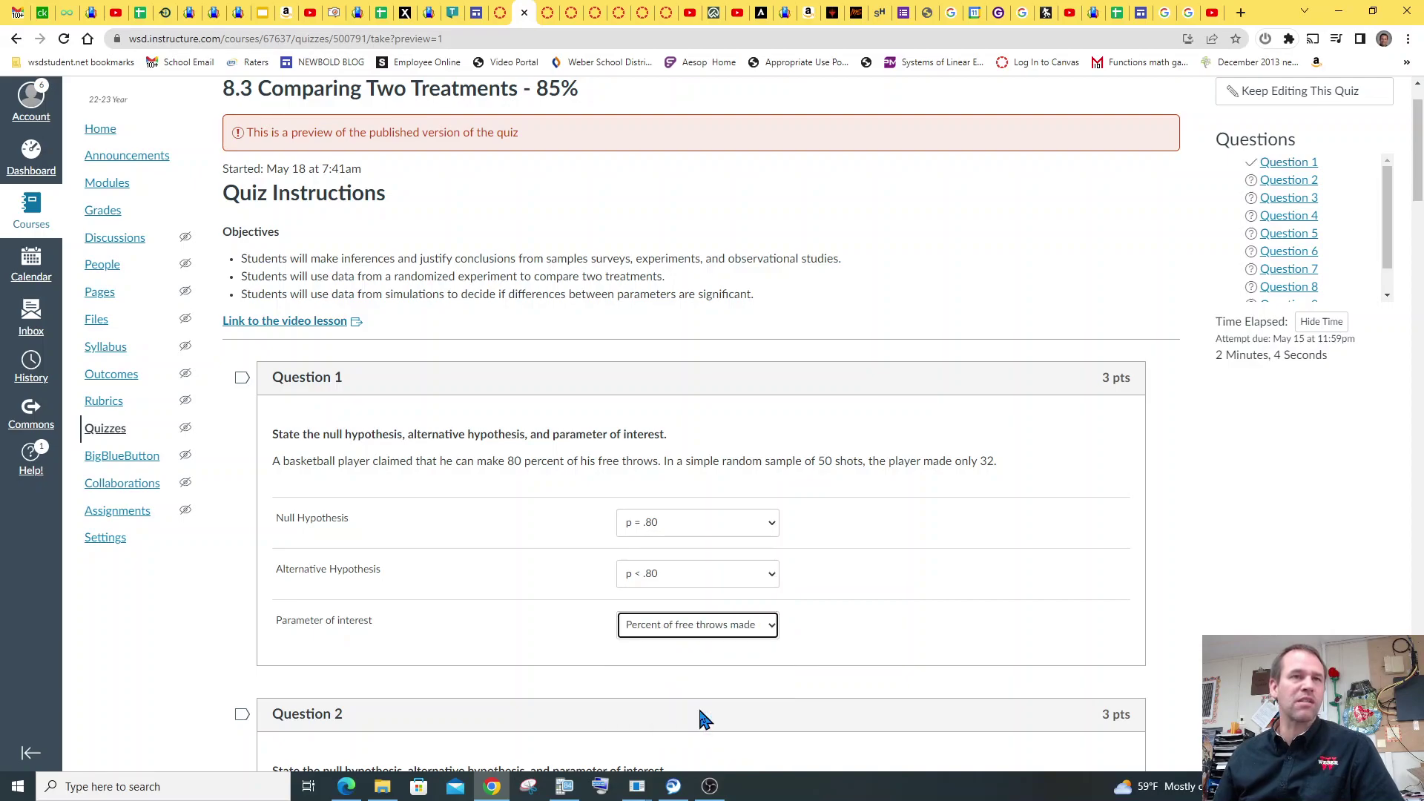
# Answer Question 2's potato claim: null p = .08, alternative p > .08, parameter Percent of potatoes with blemishes
pyautogui.scroll(-5, 839, 627)
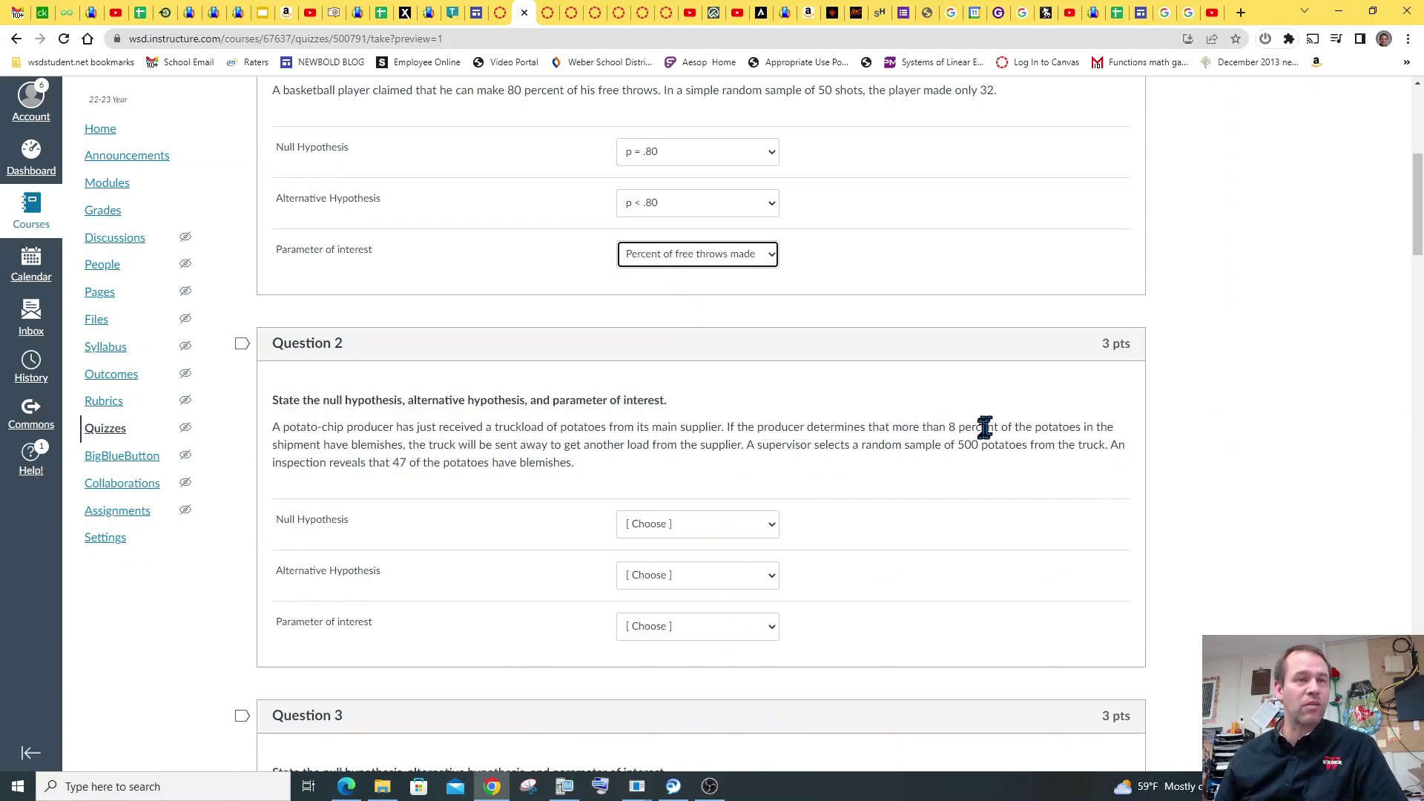
pyautogui.click(701, 524)
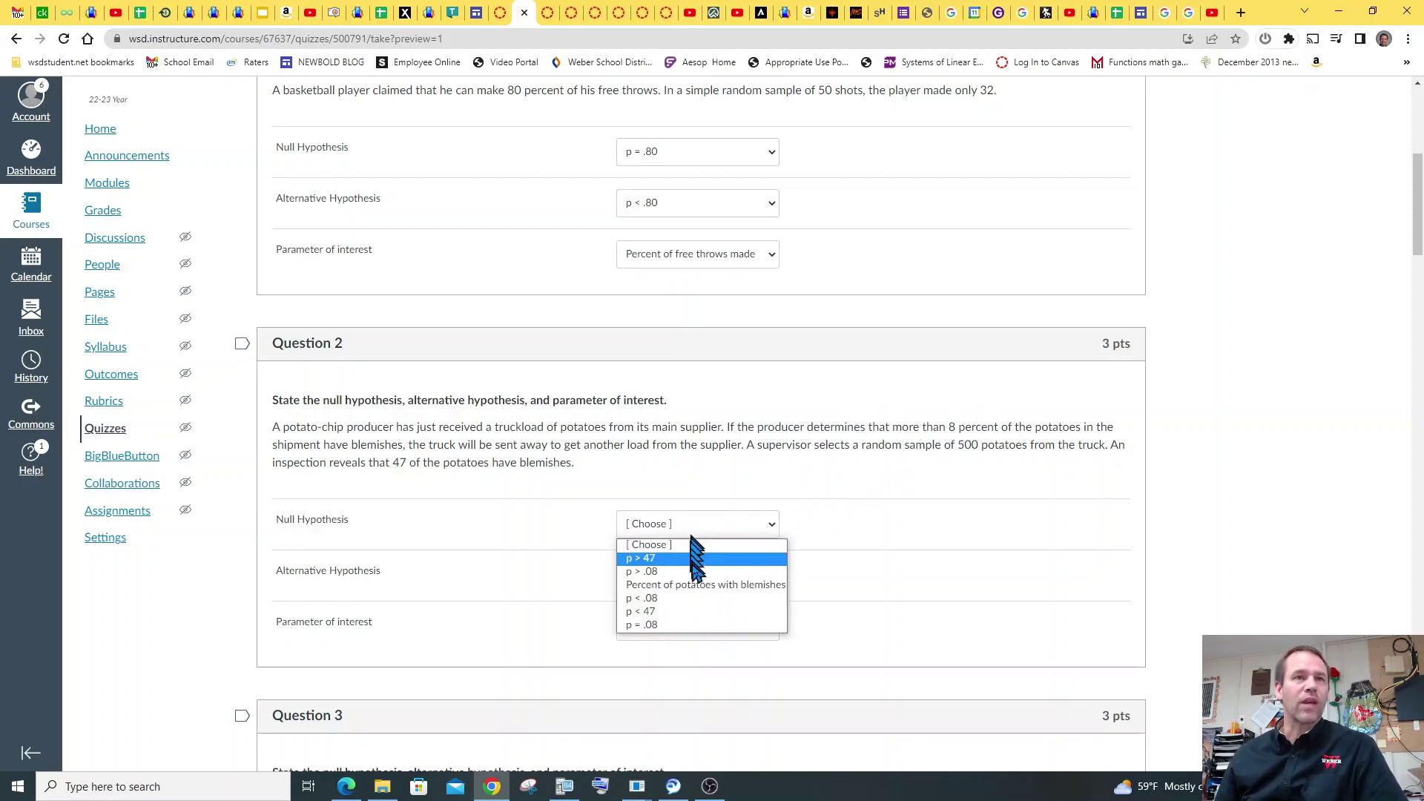
pyautogui.click(691, 626)
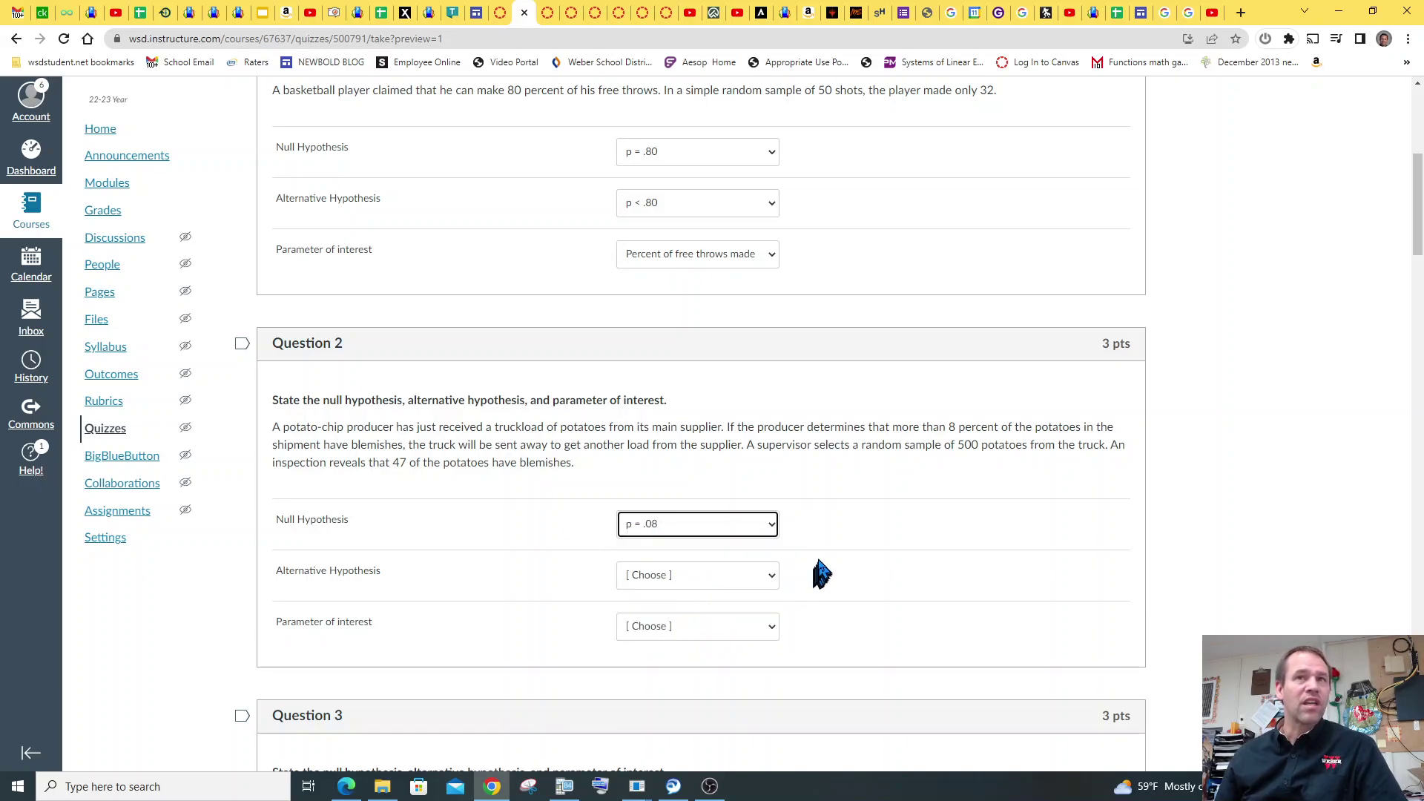
pyautogui.click(666, 582)
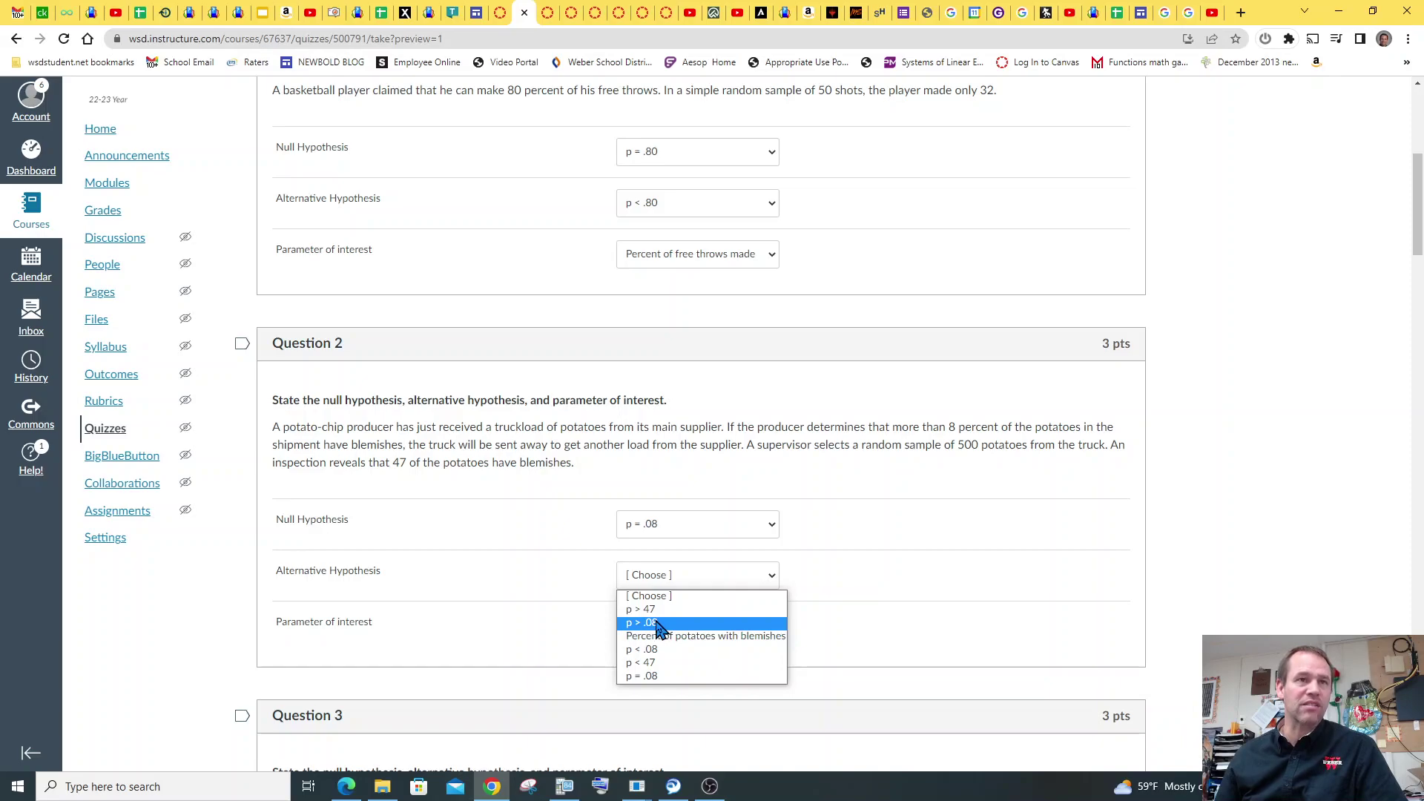
pyautogui.click(659, 625)
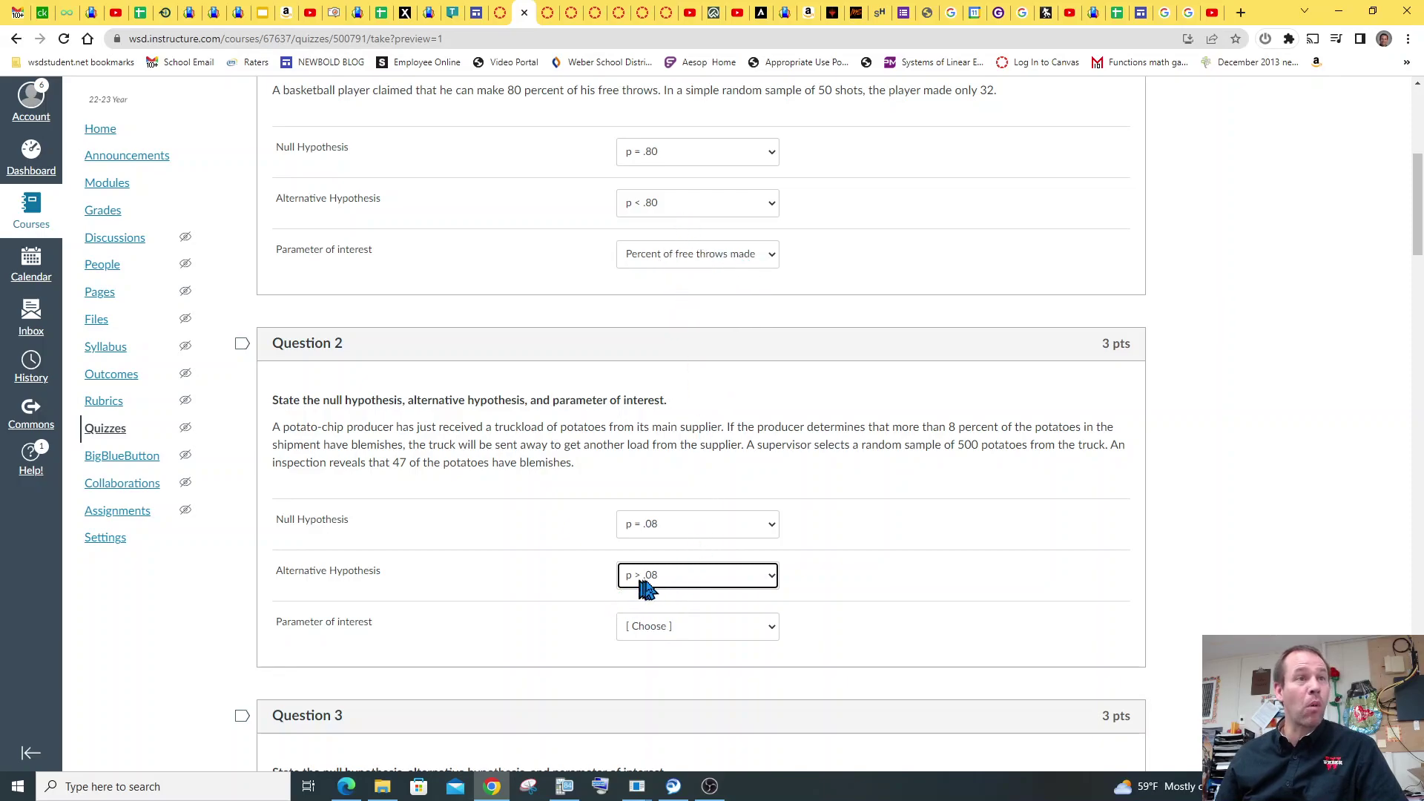
pyautogui.click(661, 627)
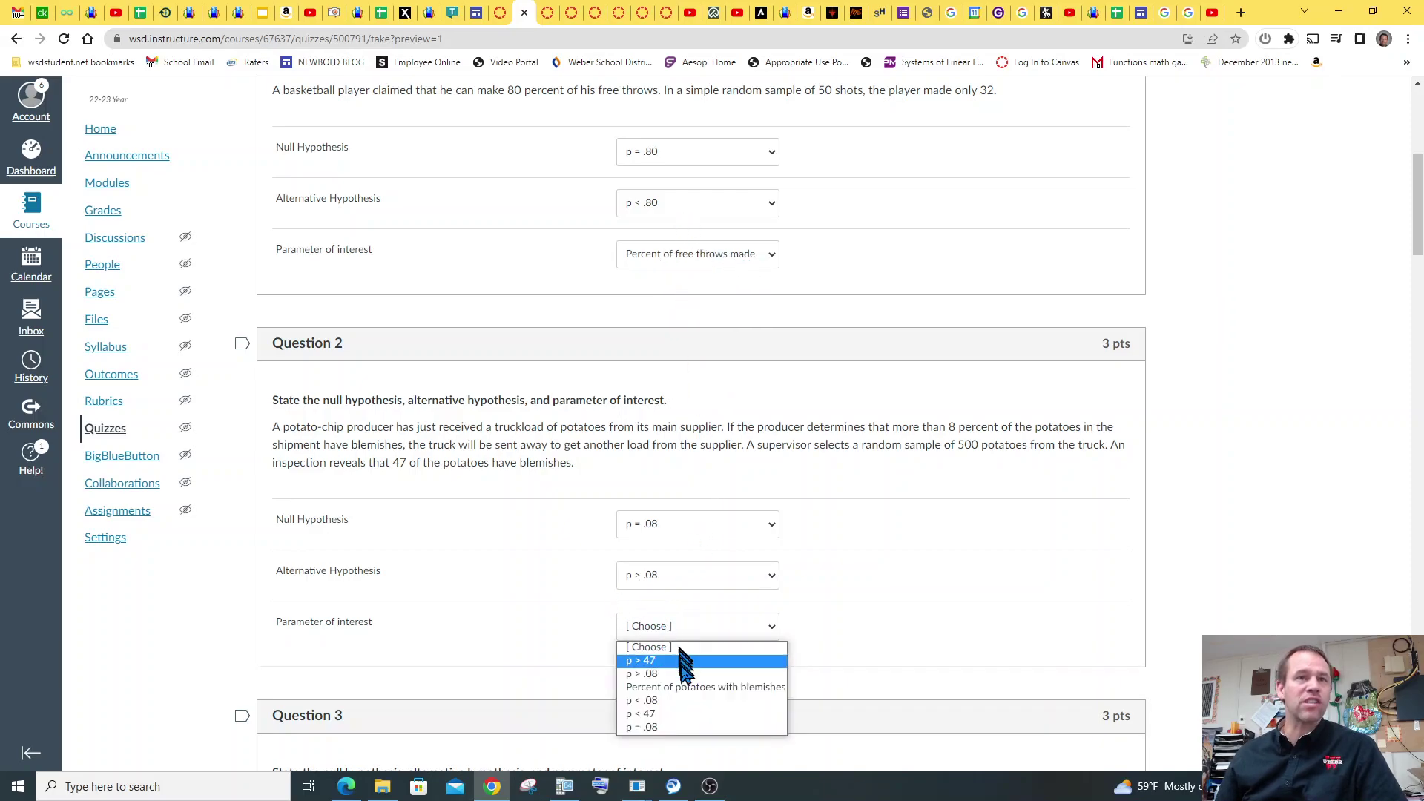
pyautogui.click(686, 687)
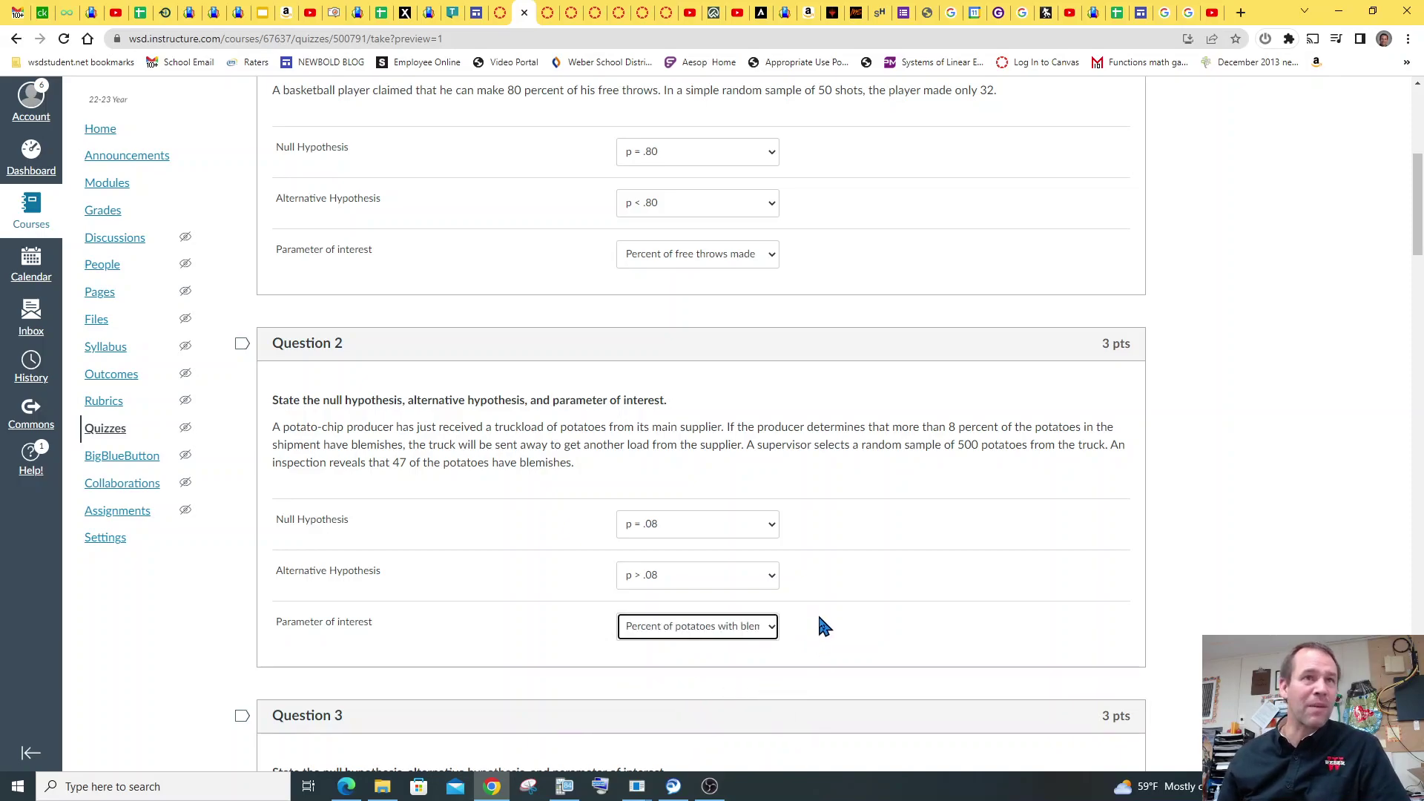
# Scroll down past Questions 3–9 to Question 10 on 132 of 200 first-year students
pyautogui.scroll(-5, 822, 617)
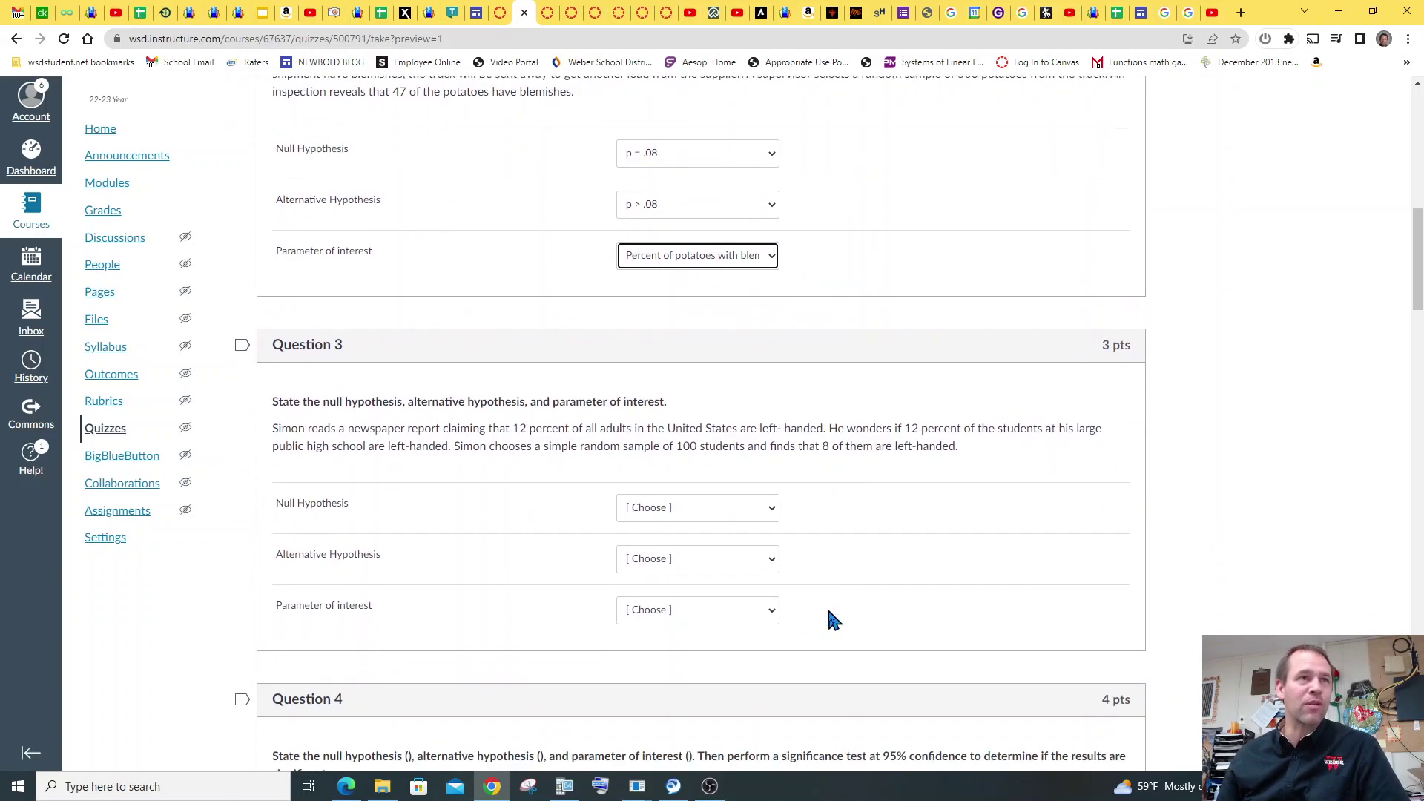
pyautogui.scroll(-7, 820, 616)
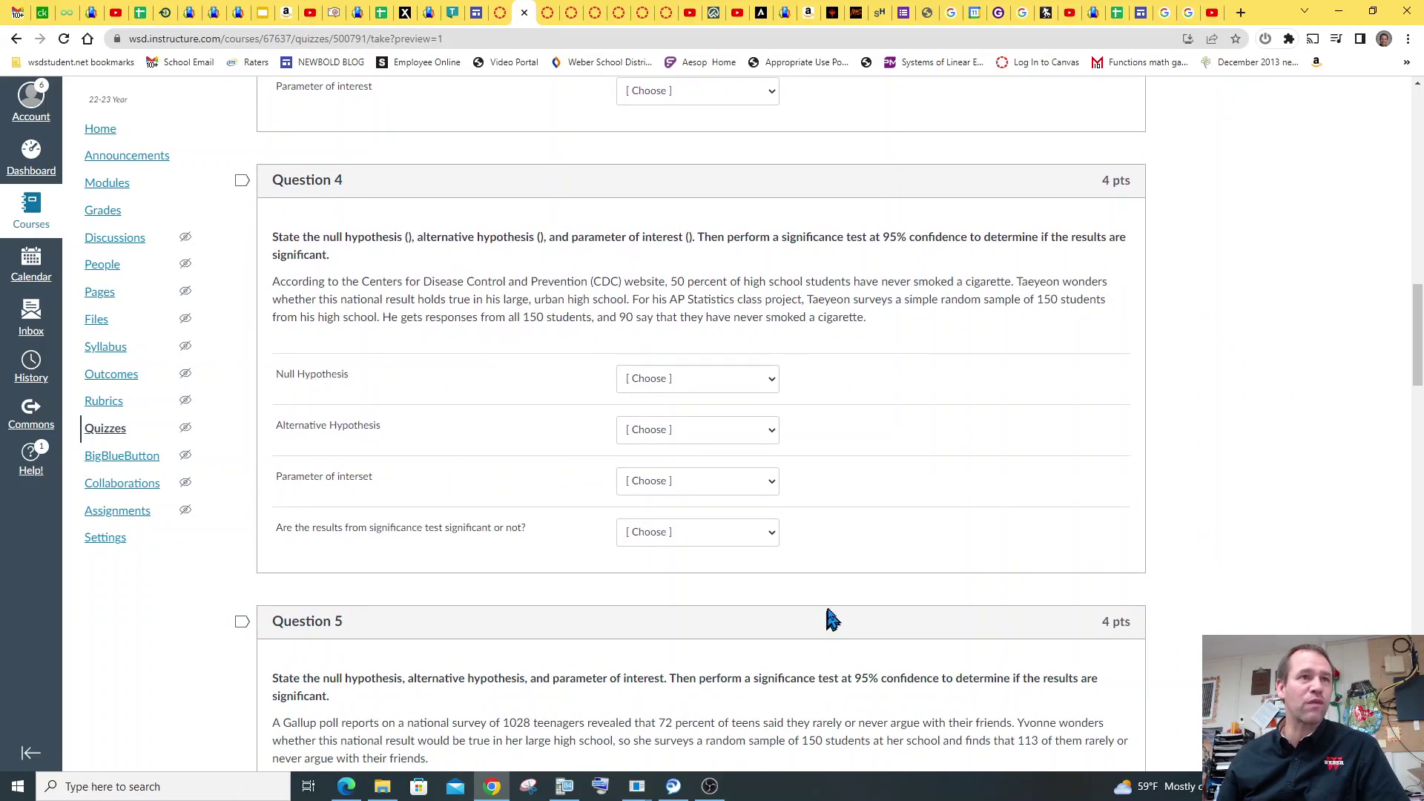
pyautogui.scroll(1, 875, 541)
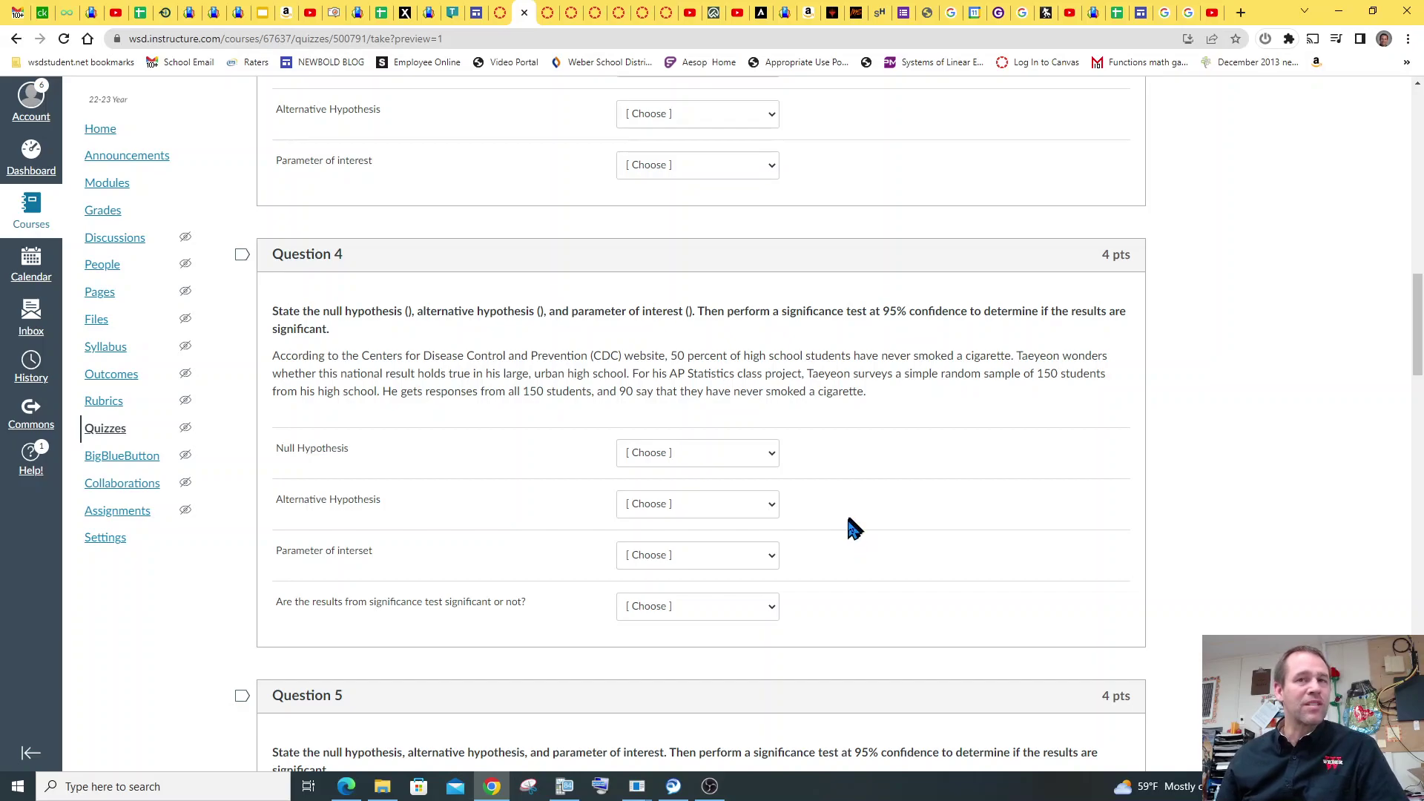
pyautogui.scroll(-2, 850, 521)
pyautogui.scroll(-2, 845, 527)
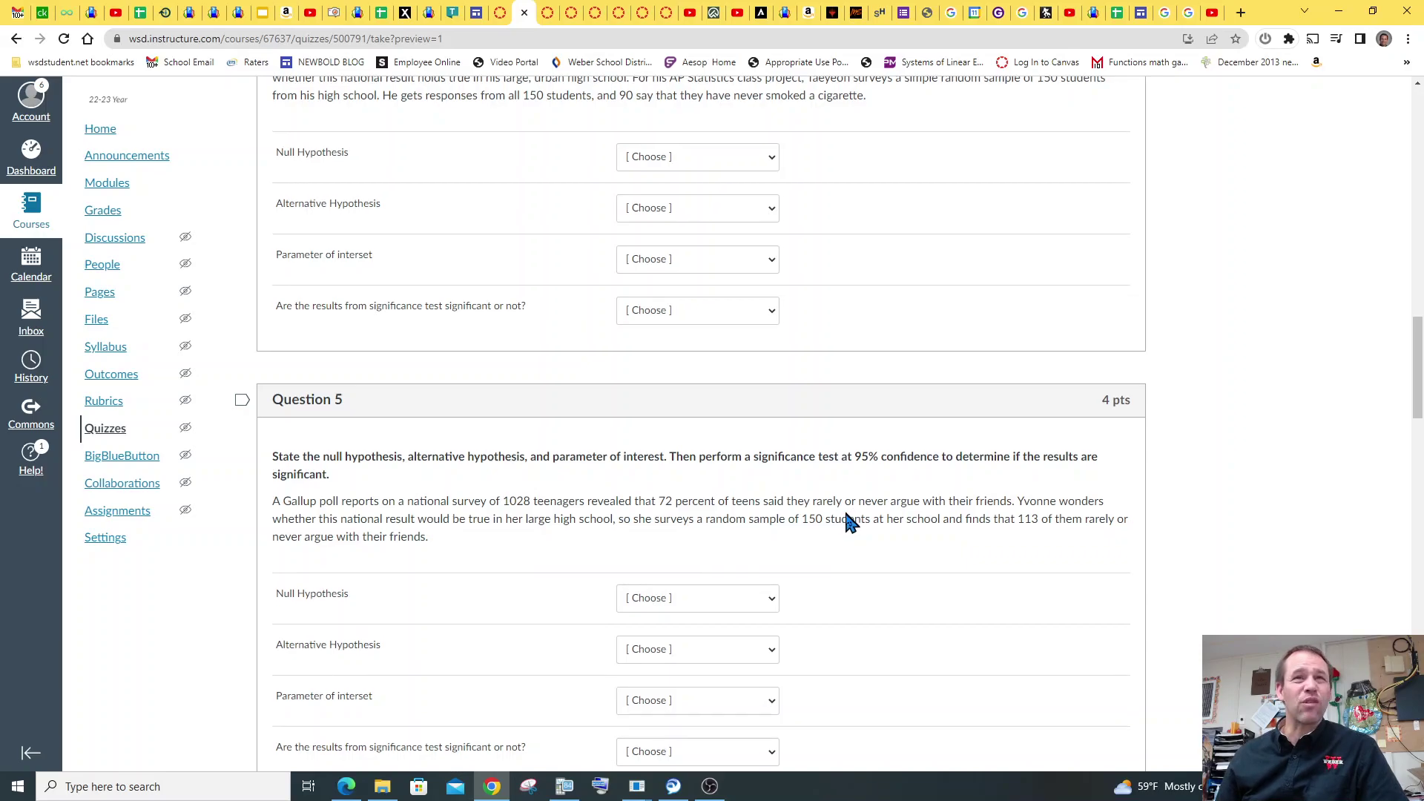
pyautogui.scroll(2, 848, 521)
pyautogui.scroll(-20, 846, 526)
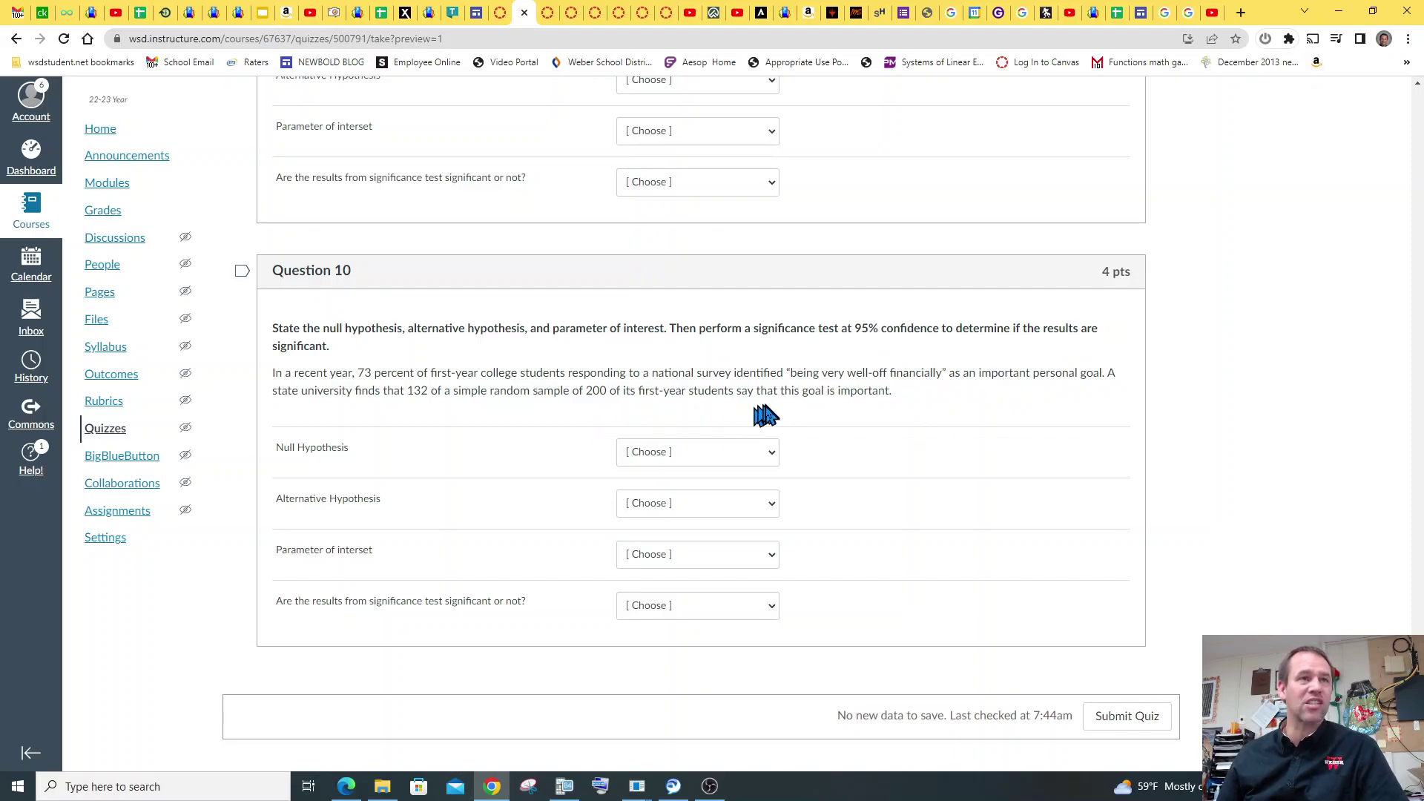
# Set Question 10 to p = .73, p < .73, proportion of first-year college students, and Not Significant
pyautogui.click(705, 456)
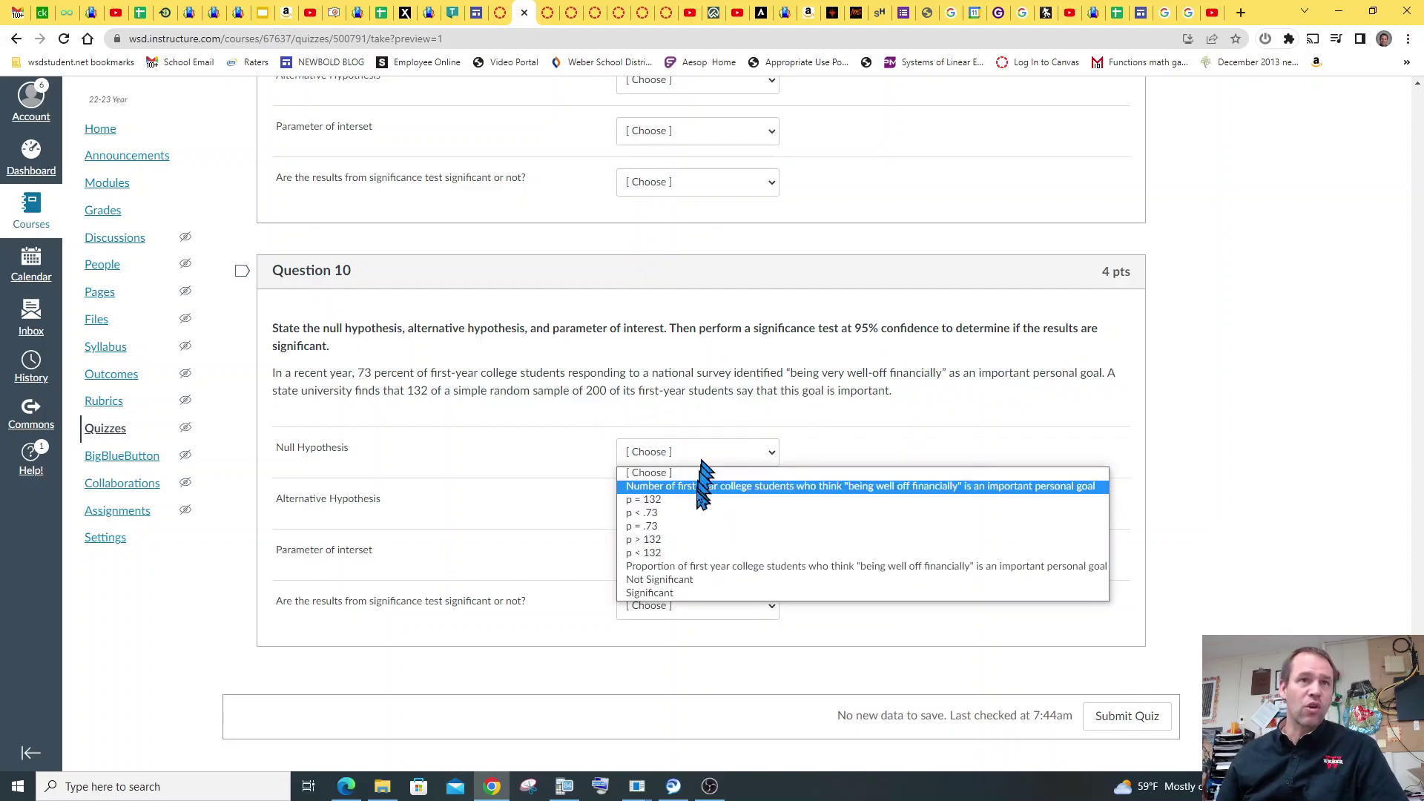
pyautogui.click(699, 528)
pyautogui.click(681, 510)
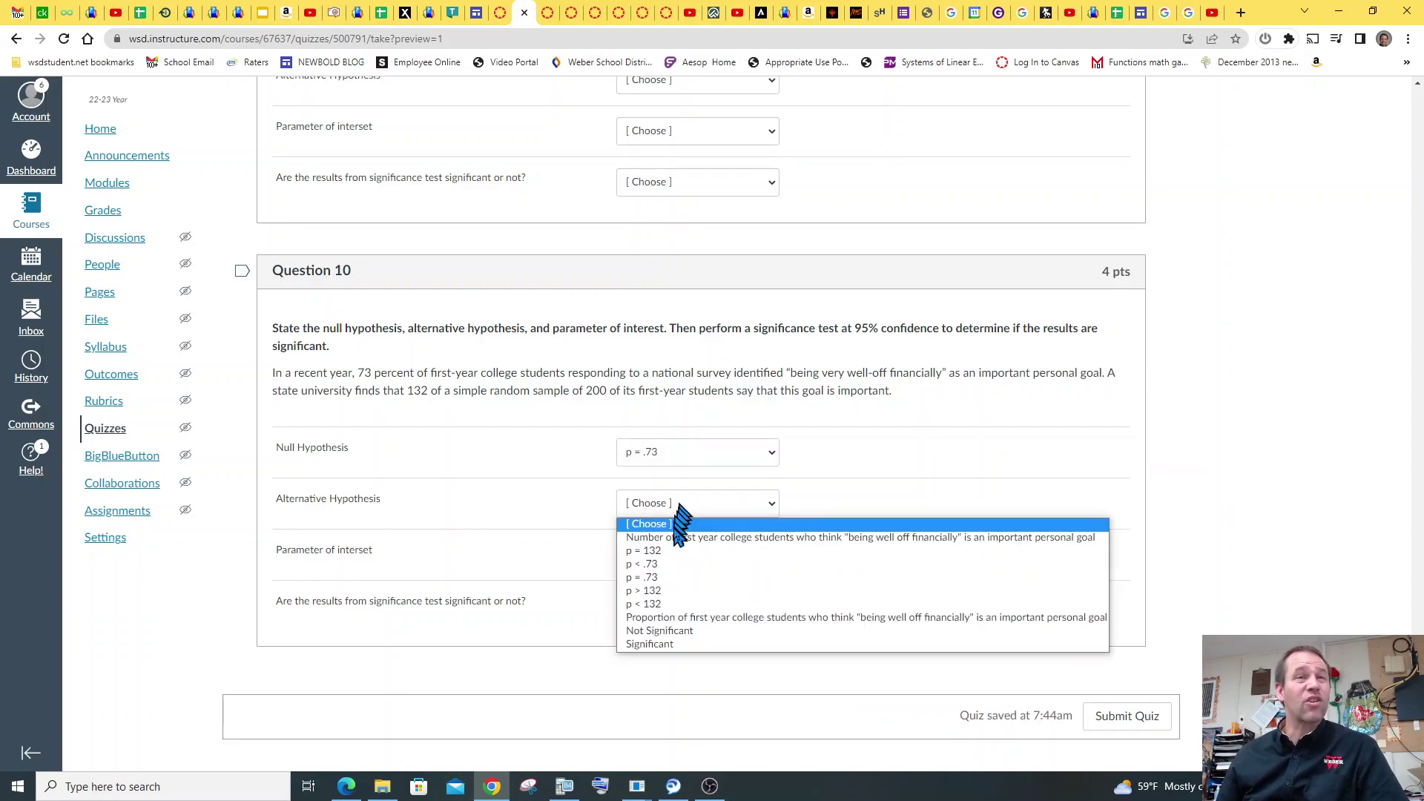
pyautogui.click(675, 566)
pyautogui.click(674, 555)
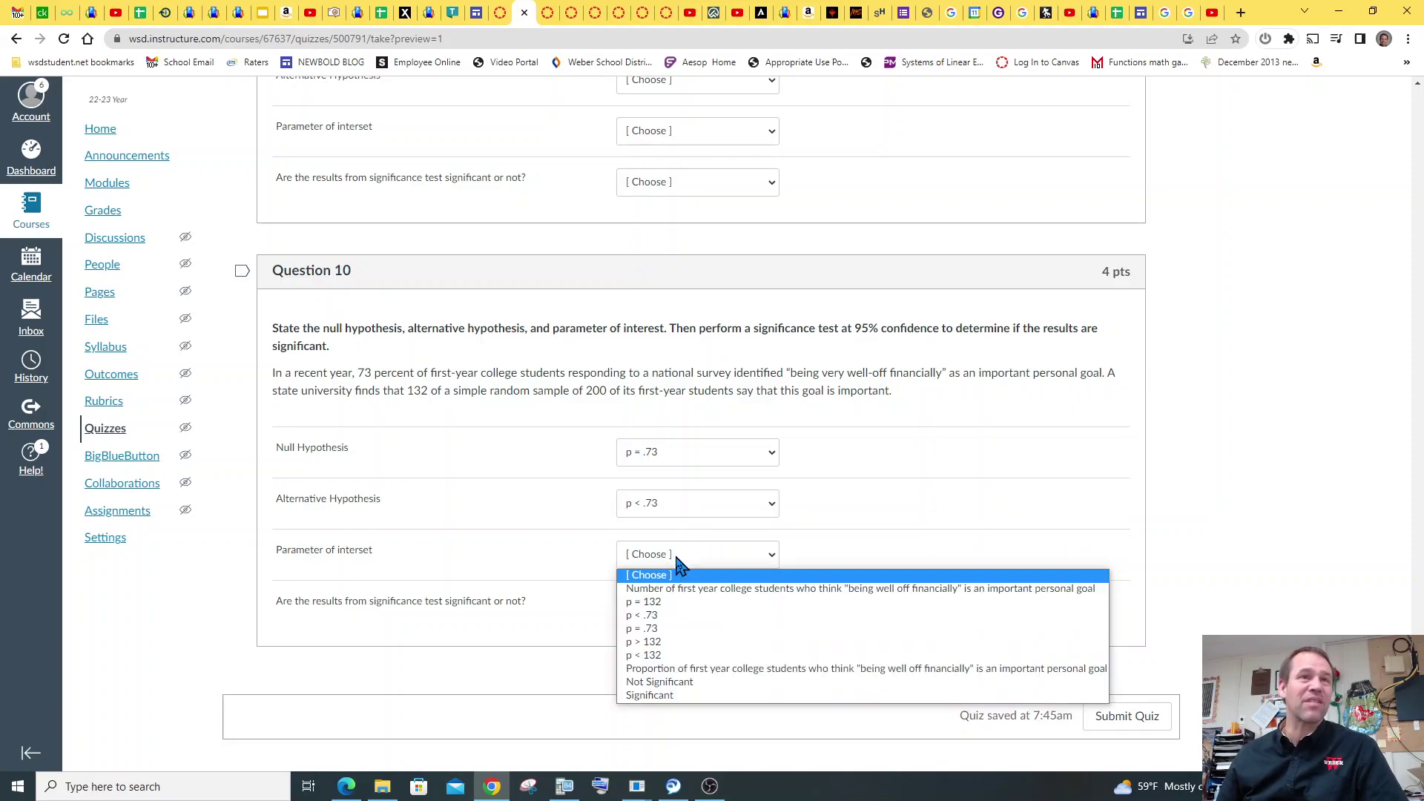
pyautogui.click(731, 672)
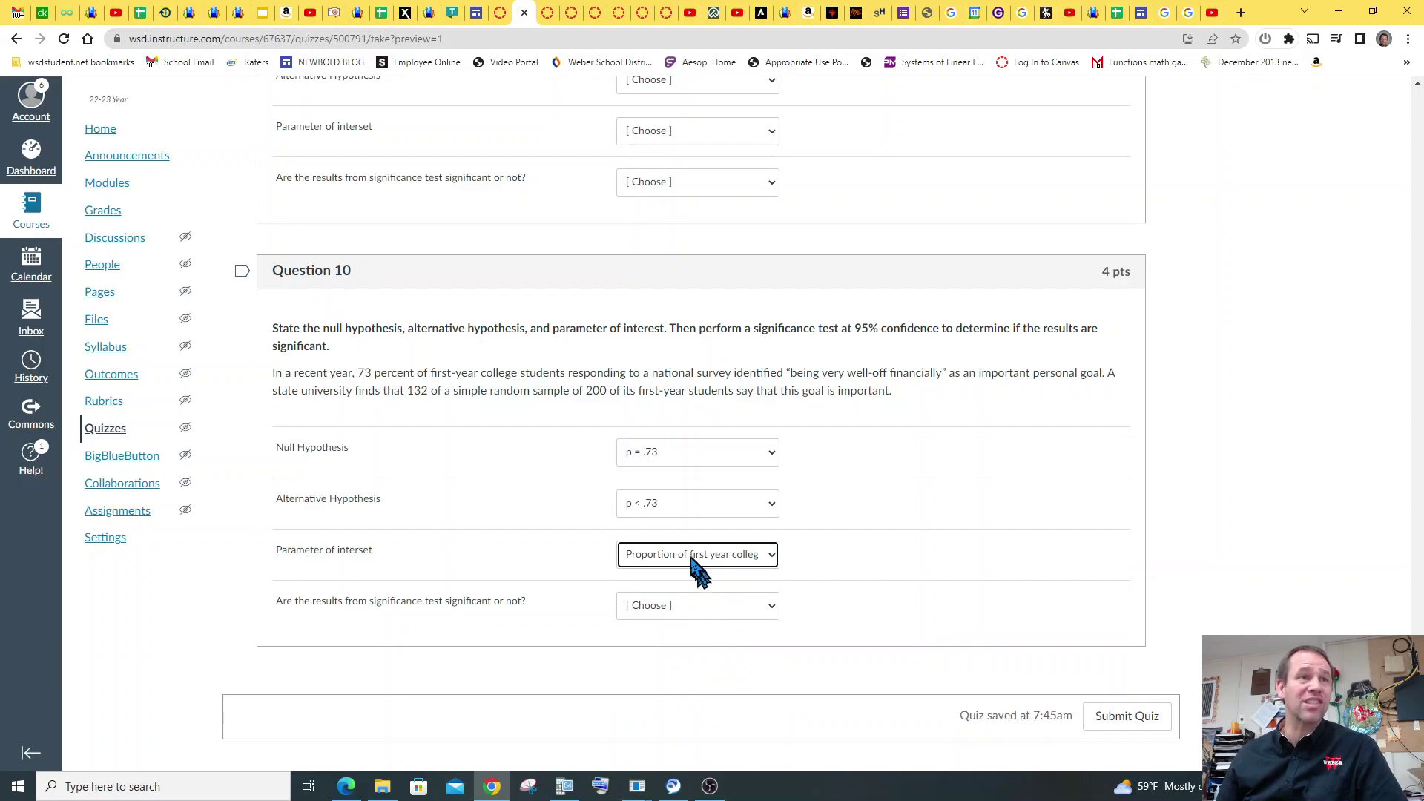
pyautogui.click(681, 606)
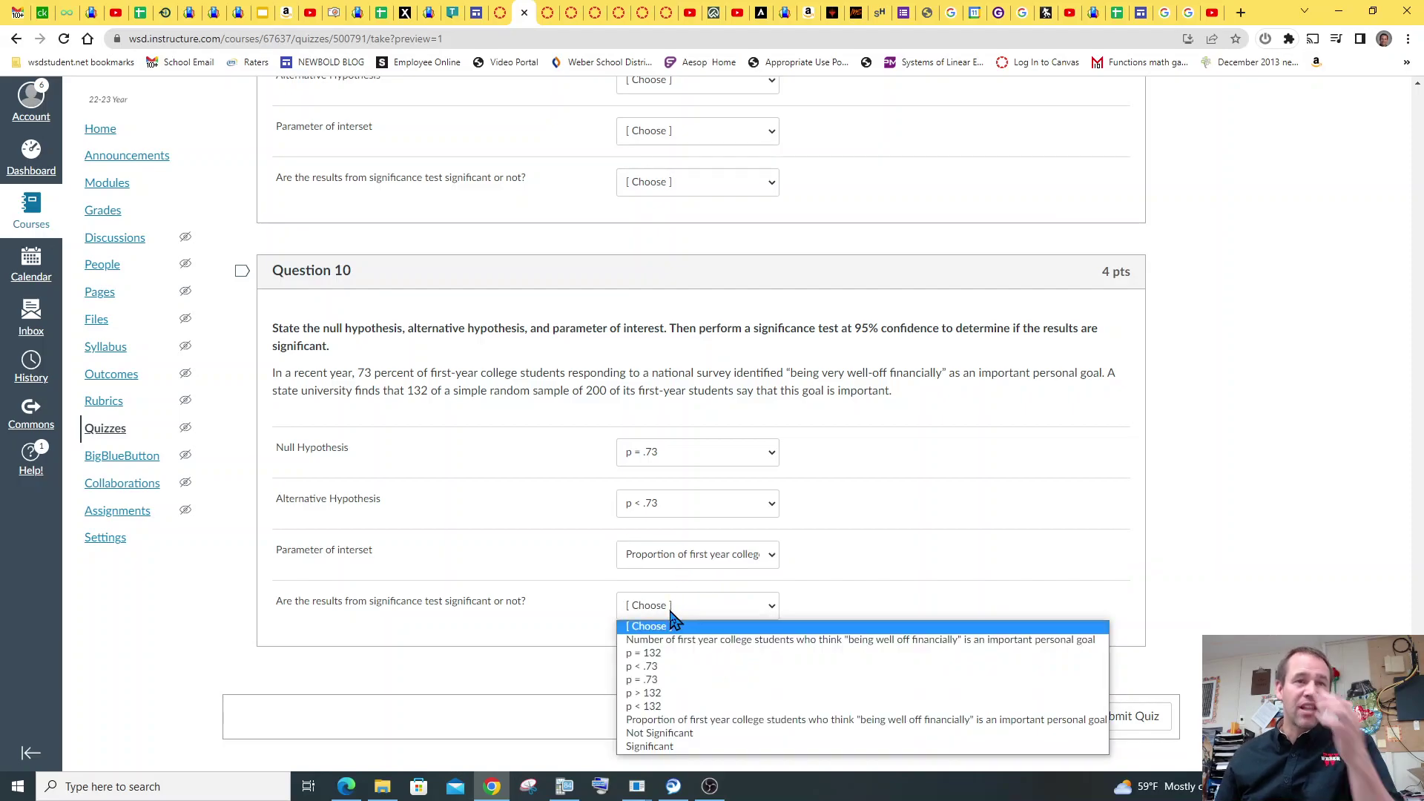
pyautogui.click(660, 734)
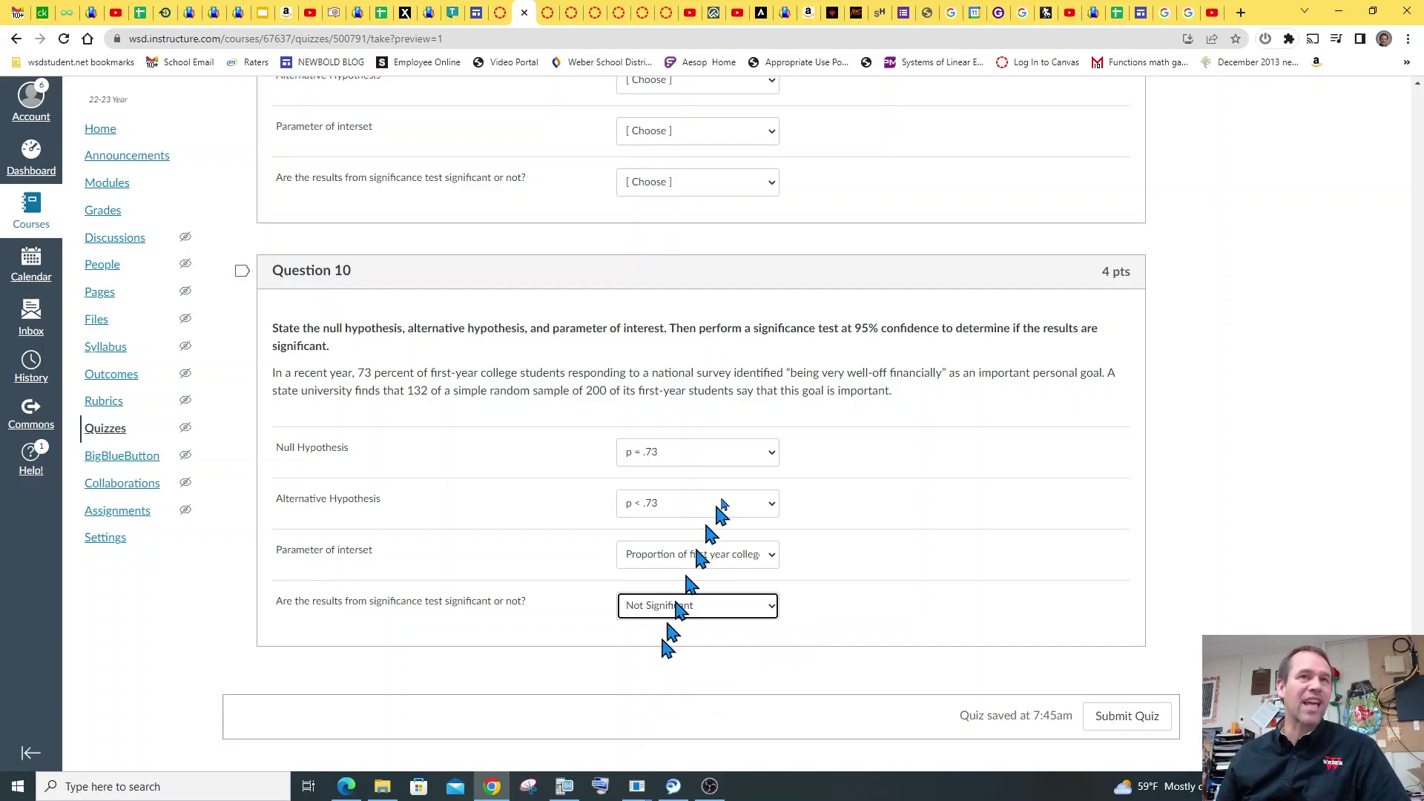
pyautogui.moveTo(406, 391); pyautogui.dragTo(630, 394)
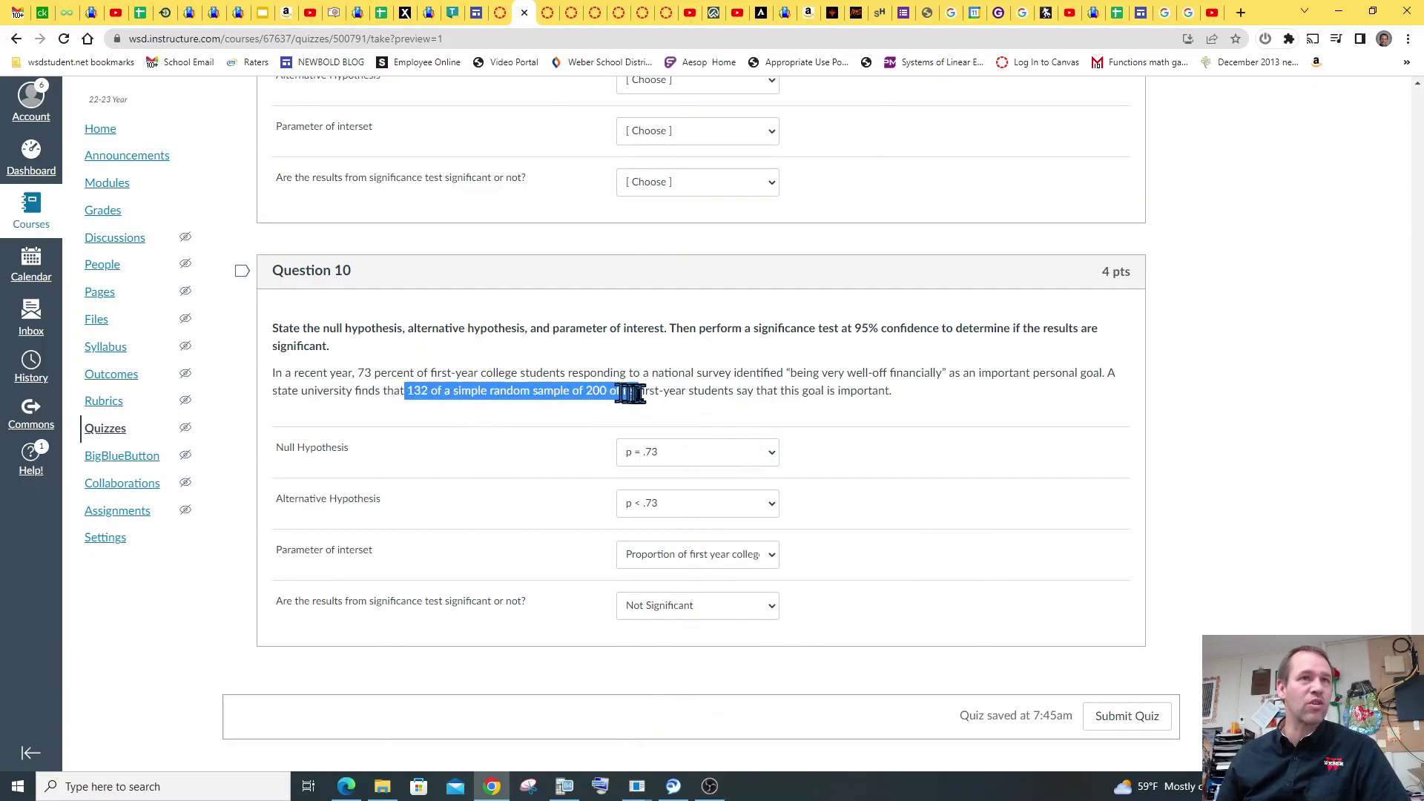
# Check 132/200 = 0.66 on the TI-SmartView calculator, then bring the Canvas quiz back in front
pyautogui.click(565, 787)
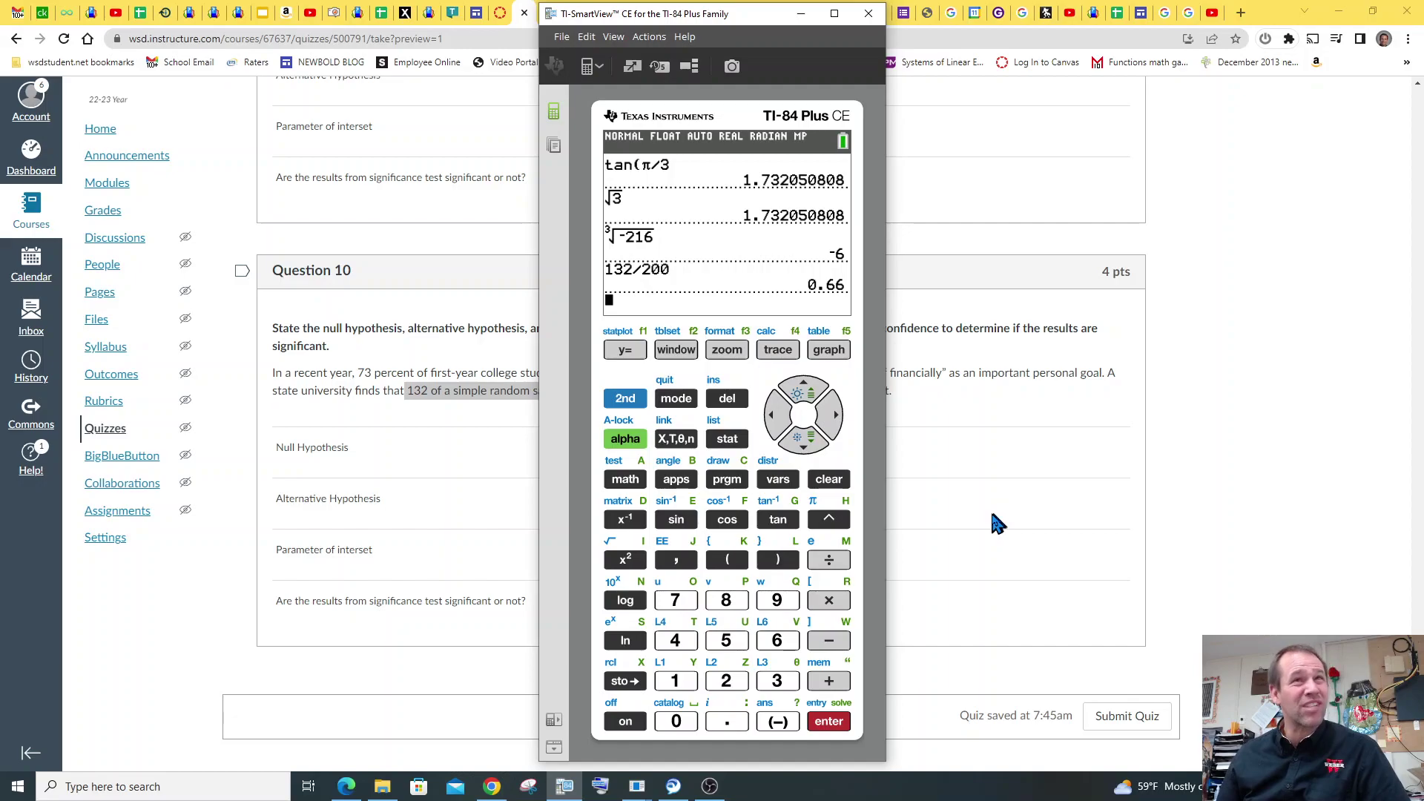
pyautogui.click(990, 553)
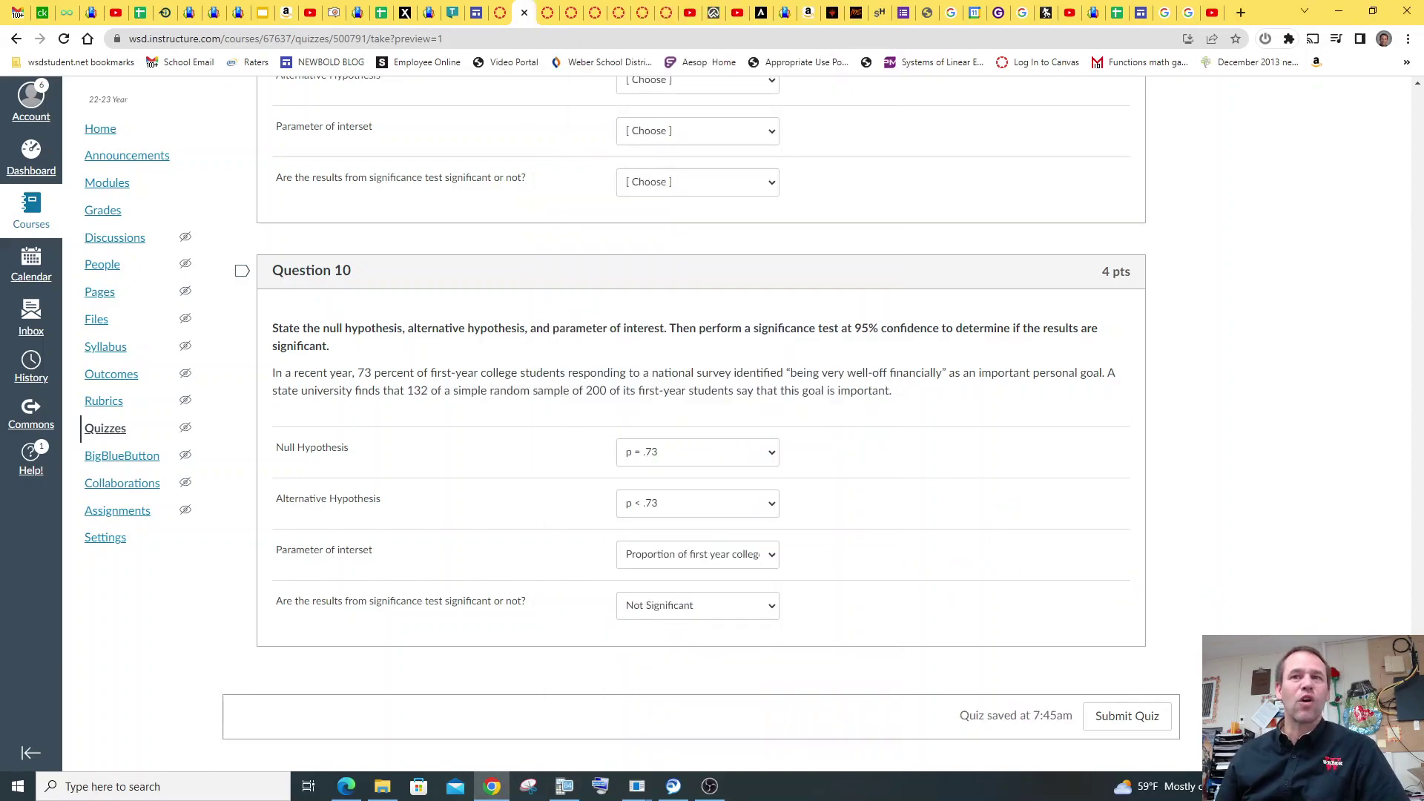
# Leave the quiz preview with Keep Editing This Quiz and show the Questions list
pyautogui.moveTo(1417, 705); pyautogui.dragTo(1410, 85)
pyautogui.click(1295, 165)
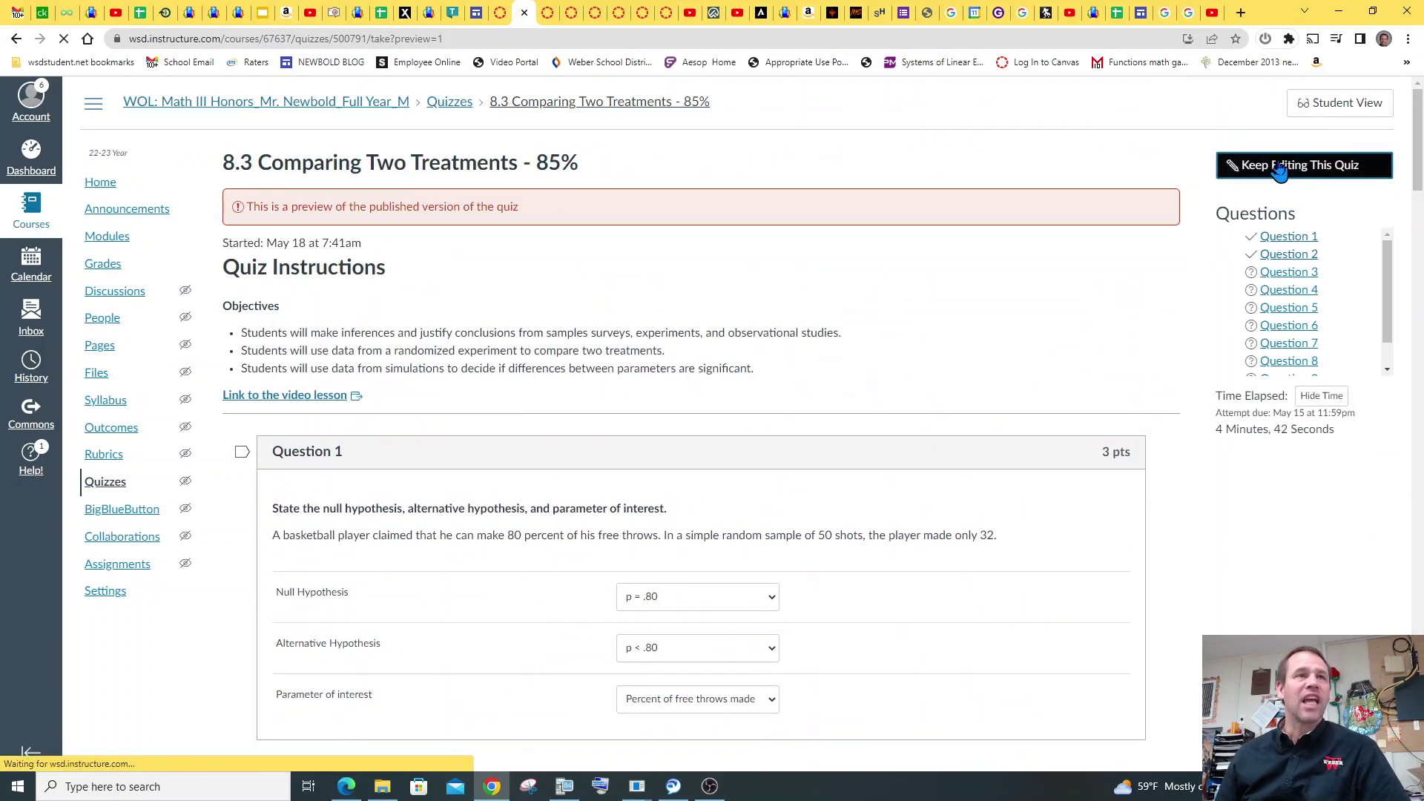
pyautogui.click(326, 312)
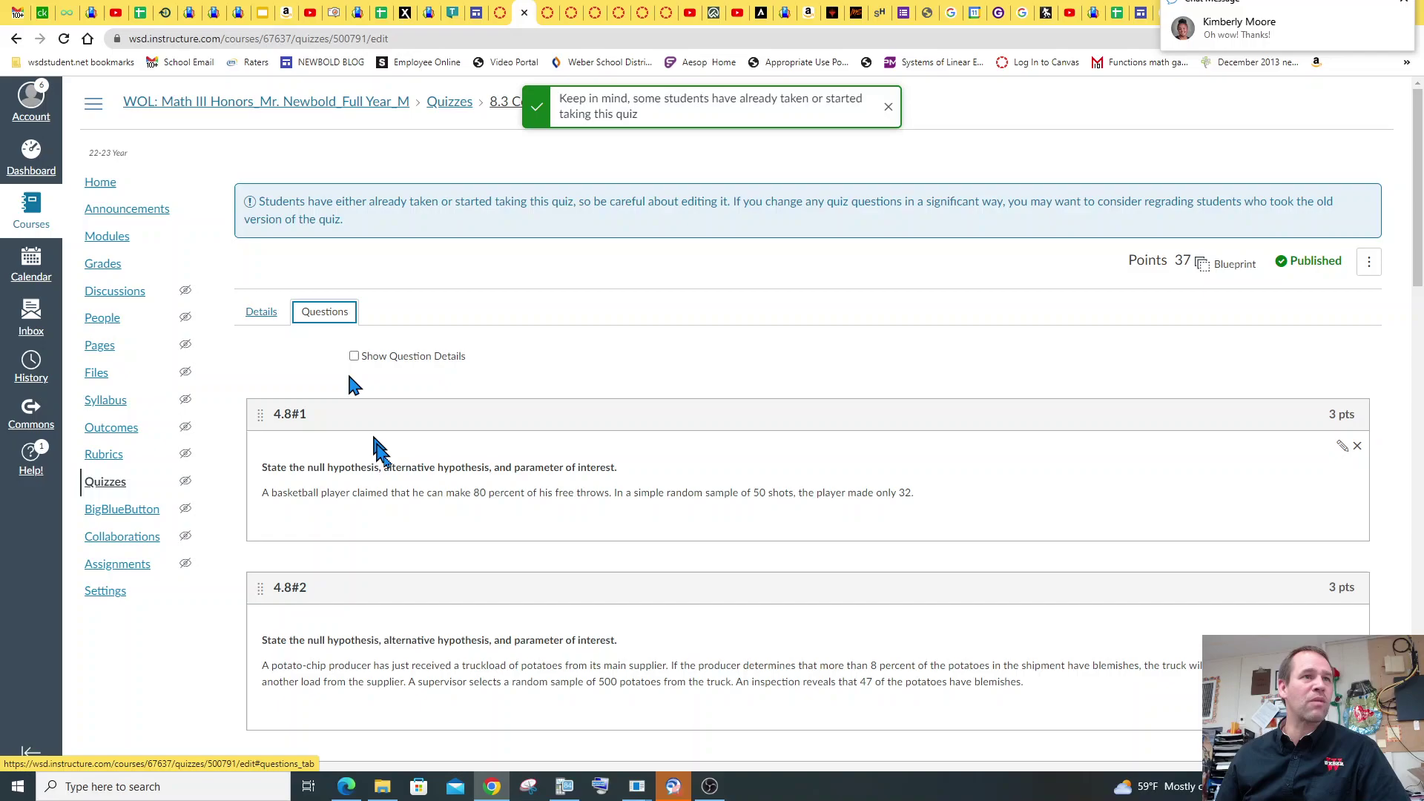
# Scroll through the question list and open question 4.8#4 for editing
pyautogui.scroll(-8, 356, 375)
pyautogui.scroll(-1, 453, 525)
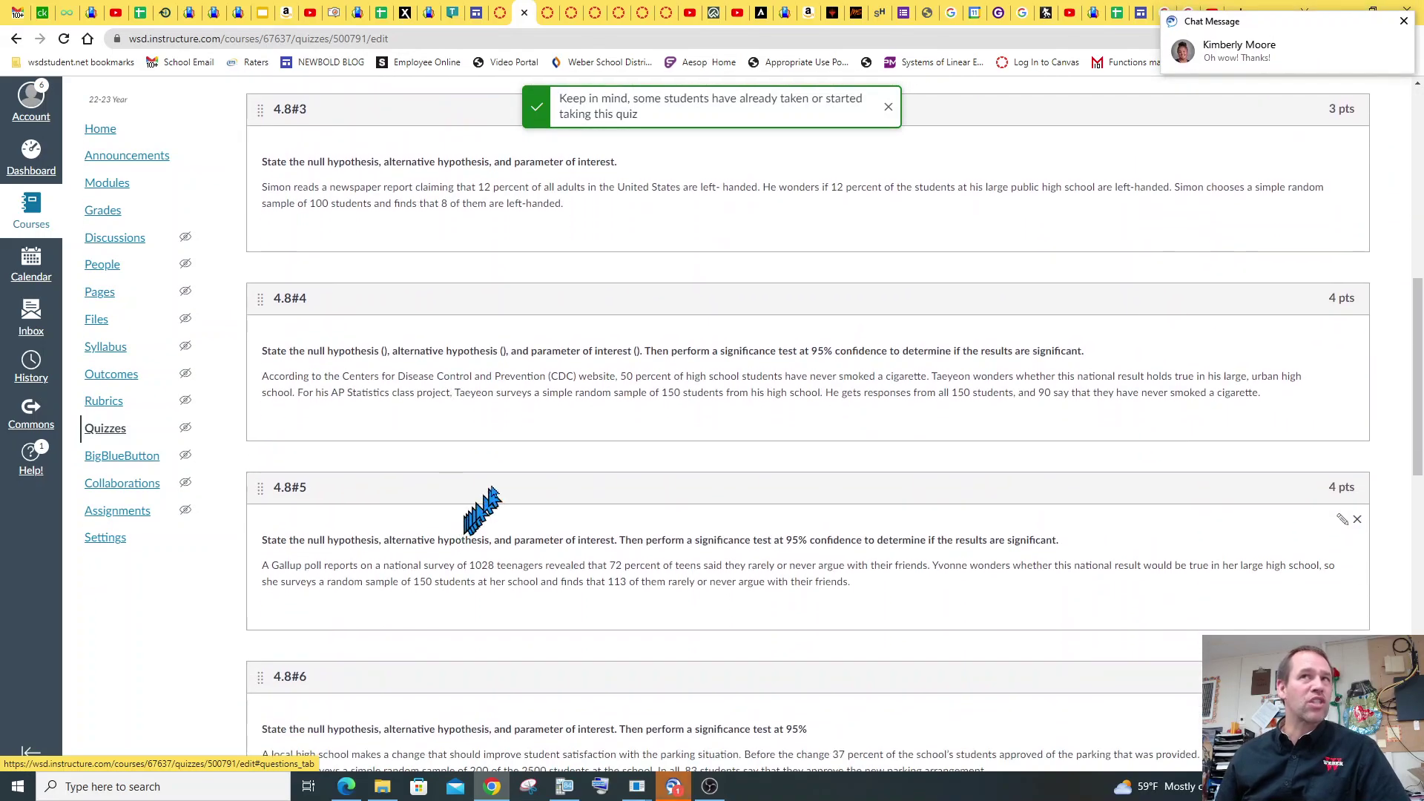
pyautogui.scroll(5, 511, 430)
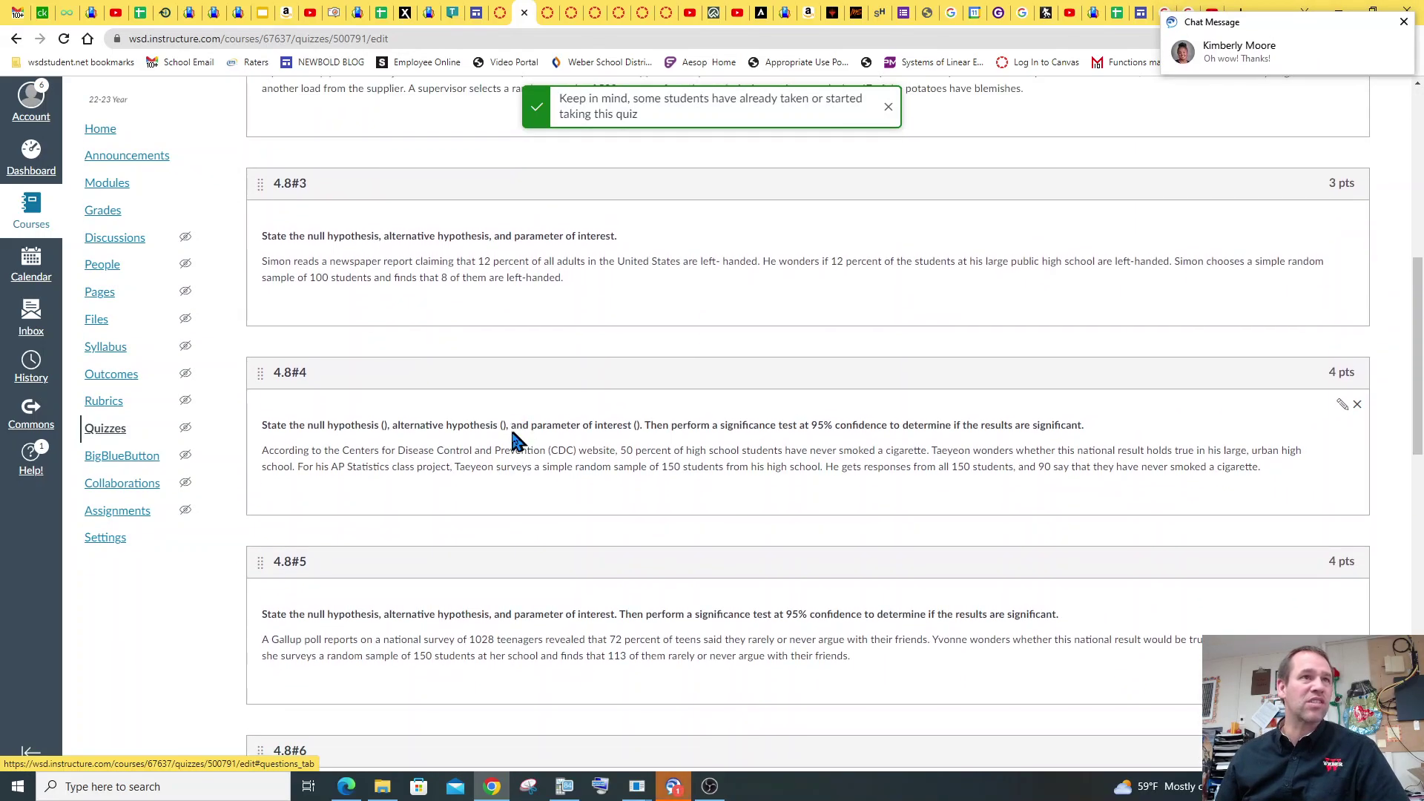
pyautogui.scroll(4, 512, 438)
pyautogui.scroll(-7, 513, 423)
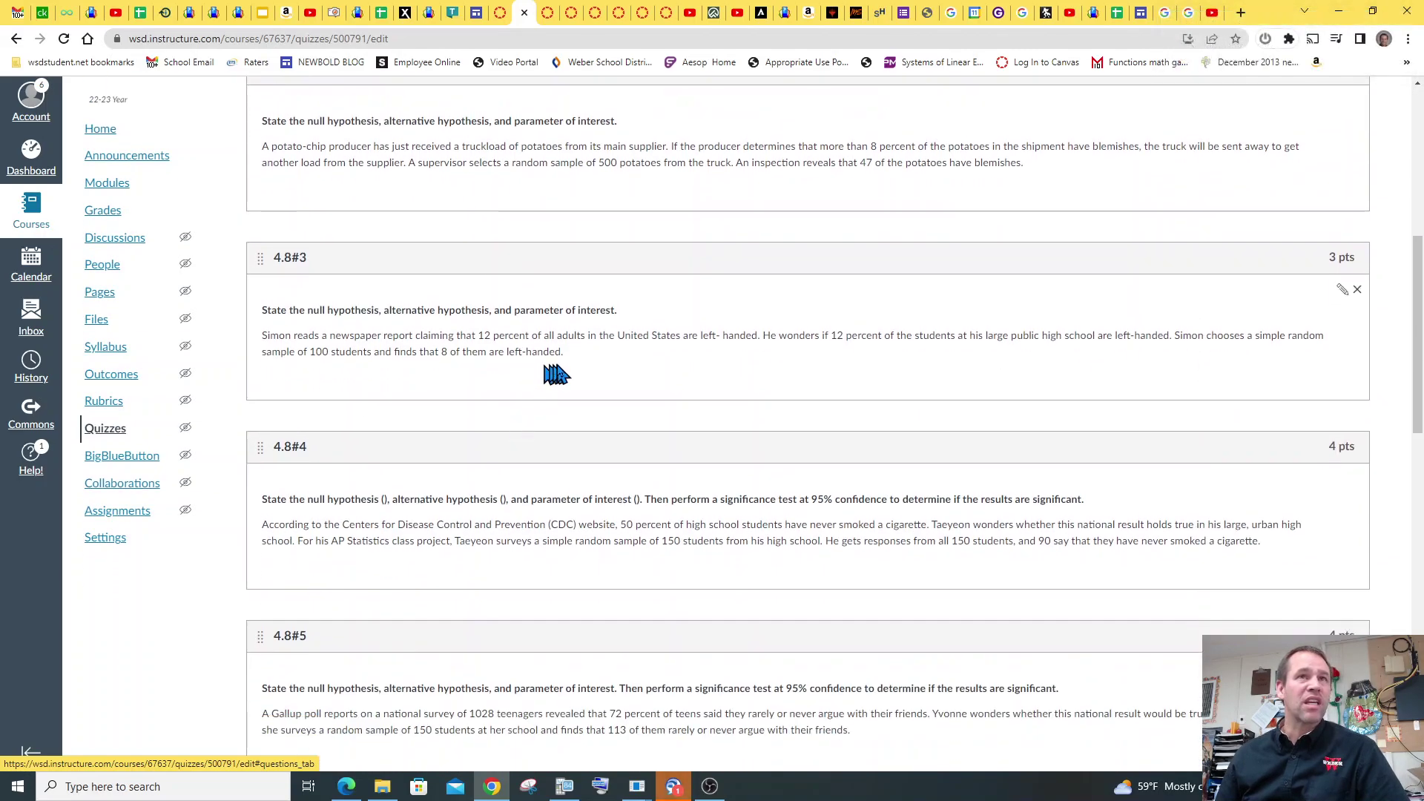
pyautogui.scroll(-2, 560, 378)
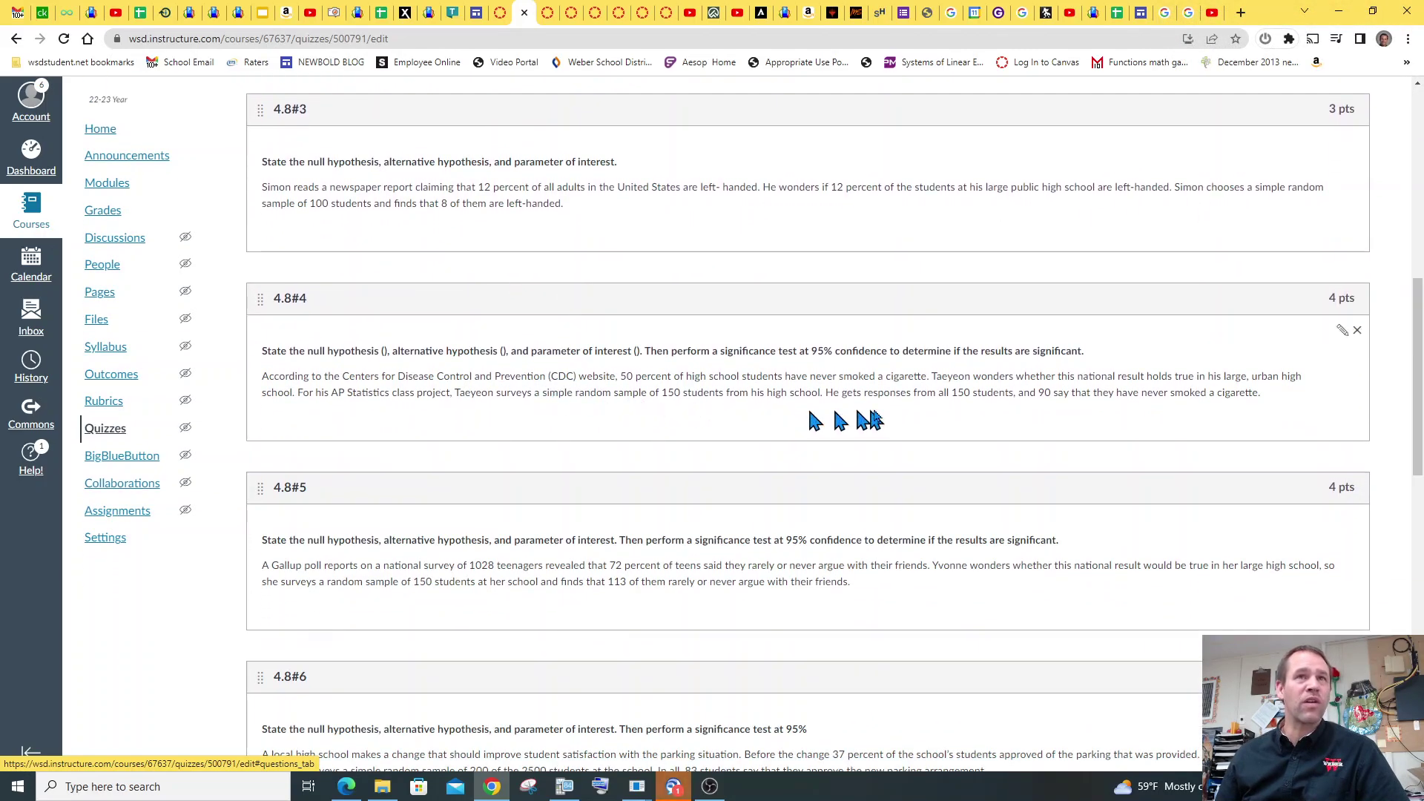
pyautogui.click(1342, 331)
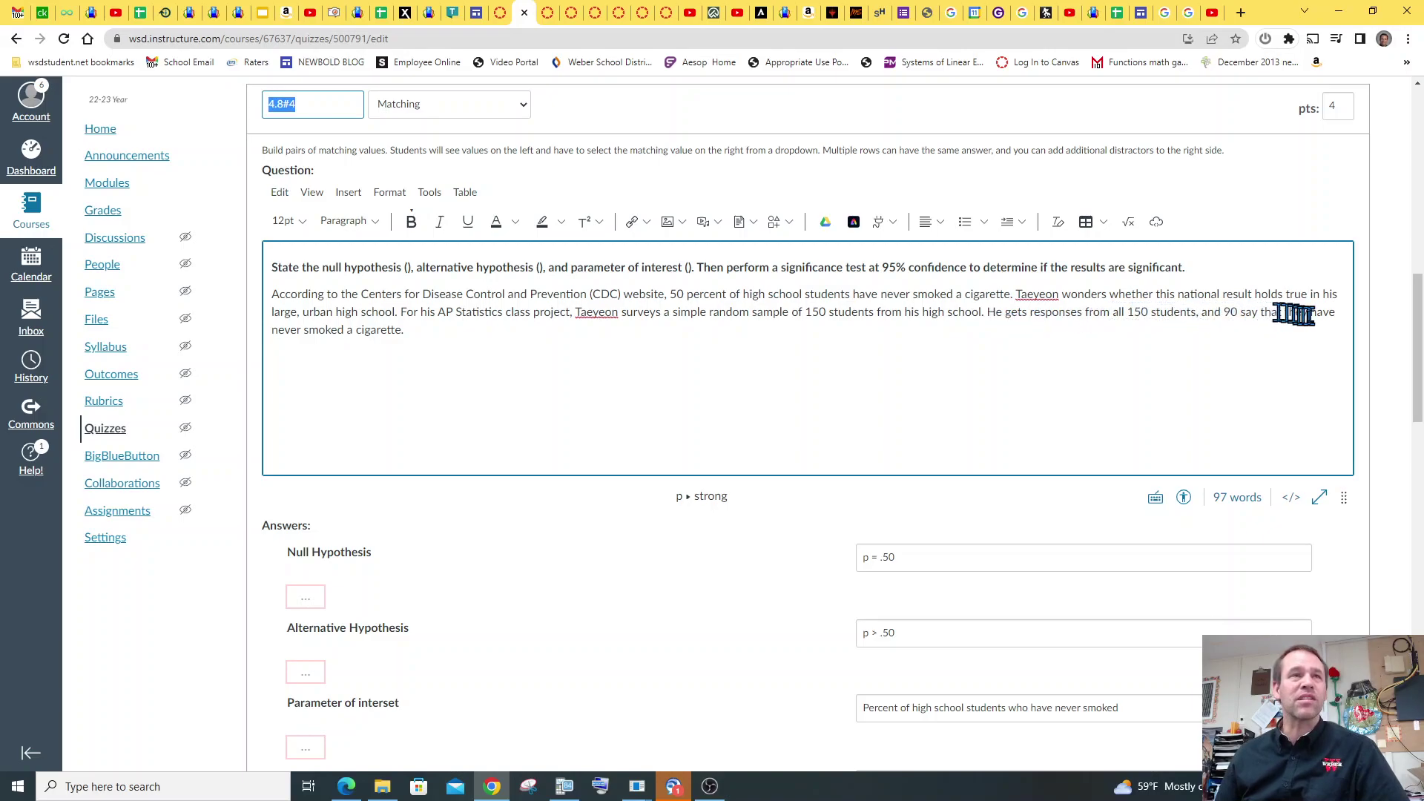
pyautogui.scroll(-1, 852, 379)
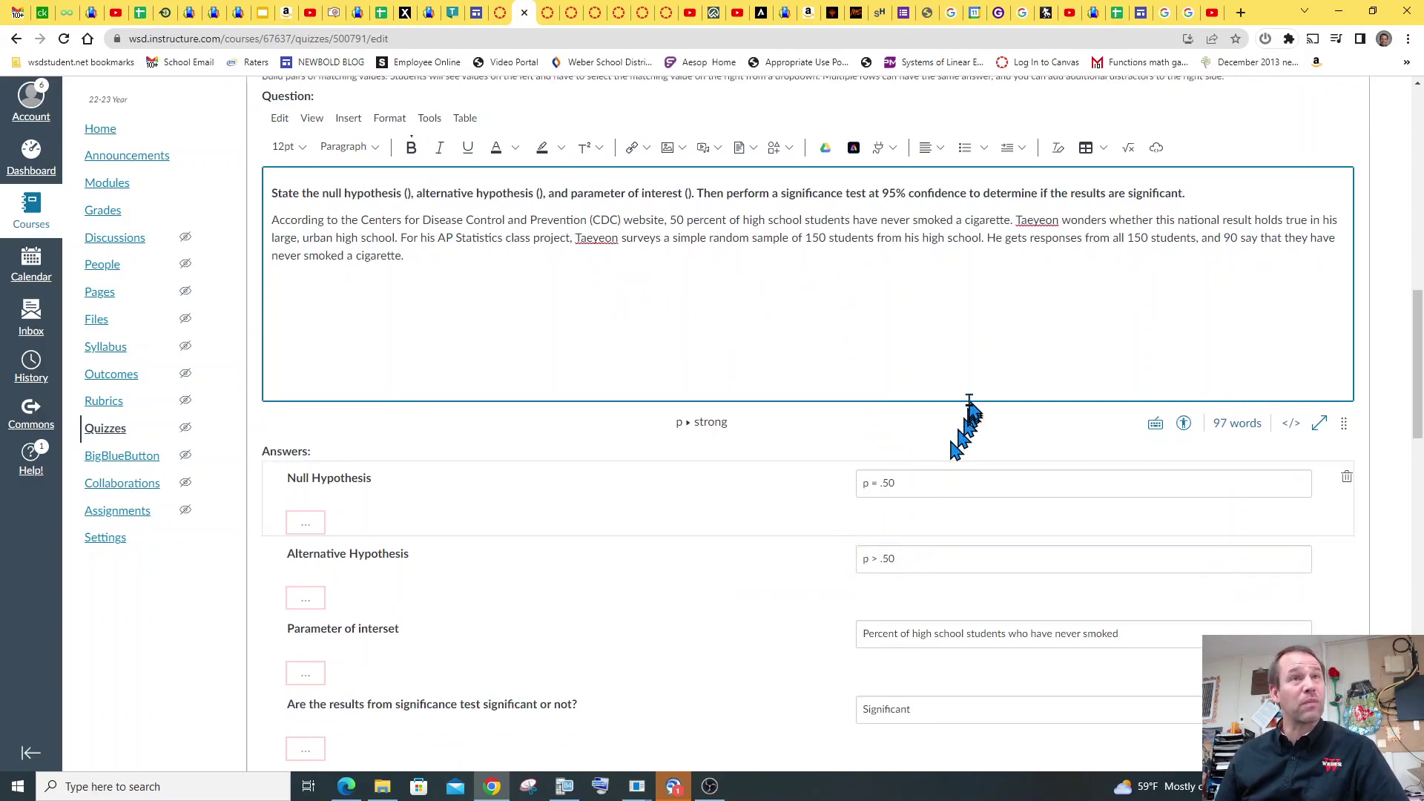
pyautogui.scroll(1, 963, 423)
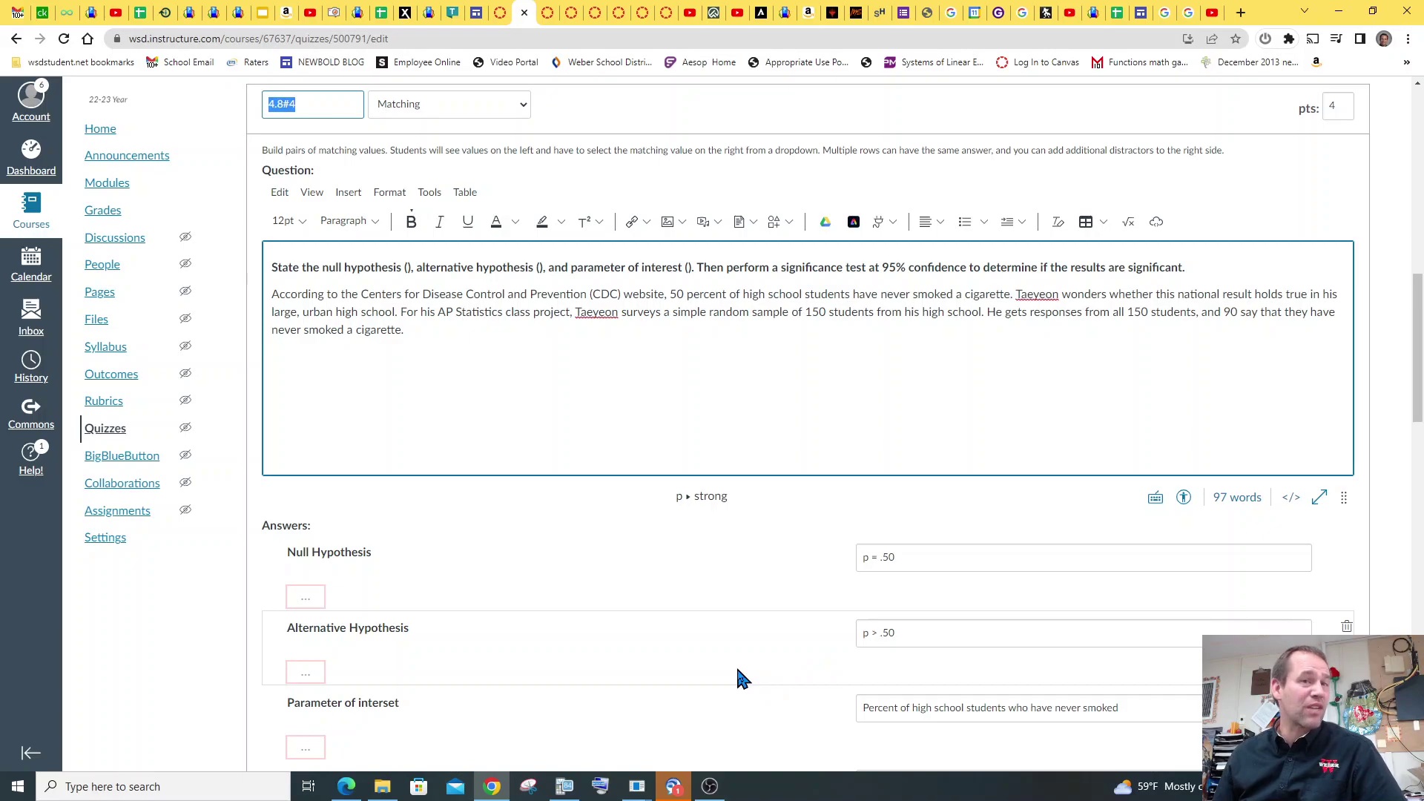
# On the calculator, compute the sample proportion 90/150 = 0.6
pyautogui.click(566, 786)
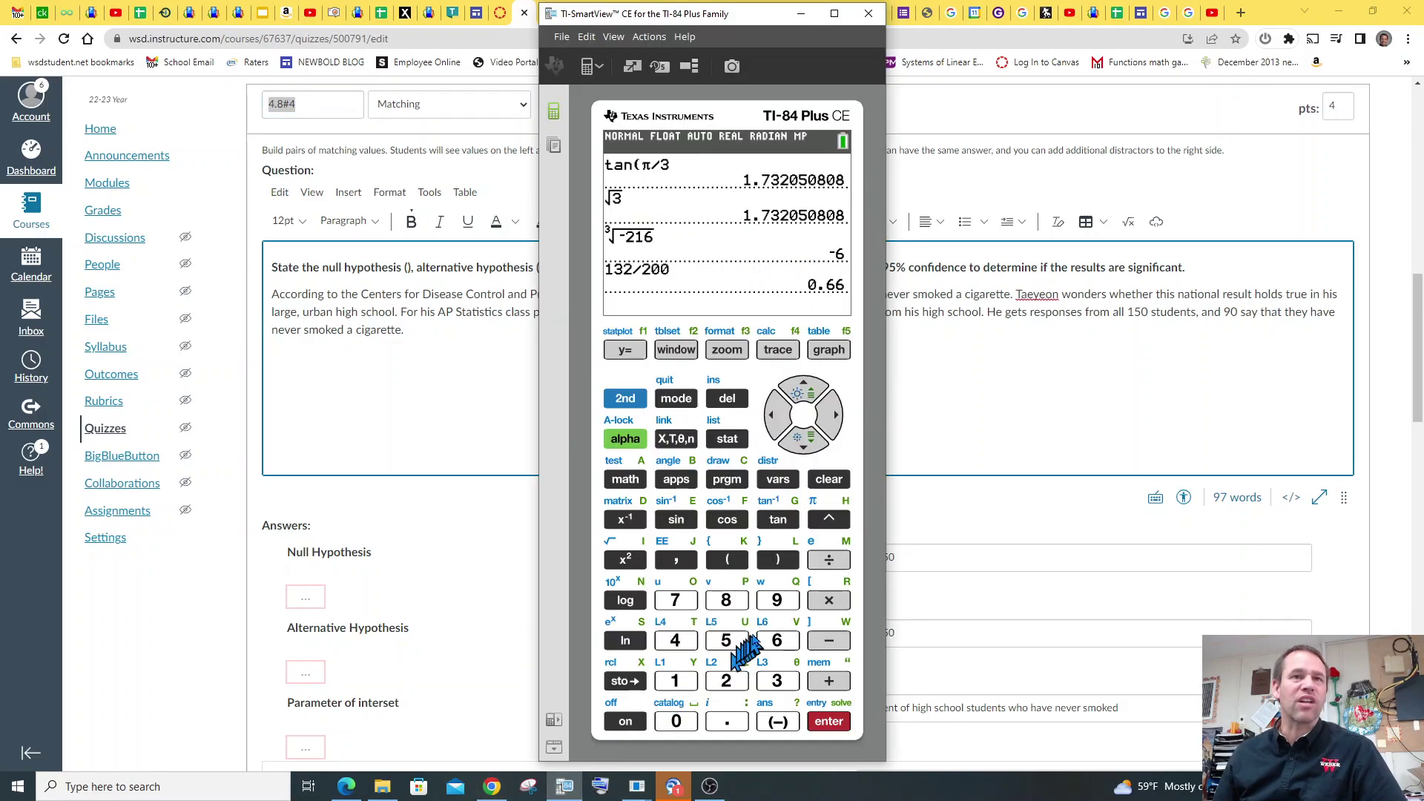
pyautogui.click(775, 601)
pyautogui.click(676, 721)
pyautogui.click(829, 560)
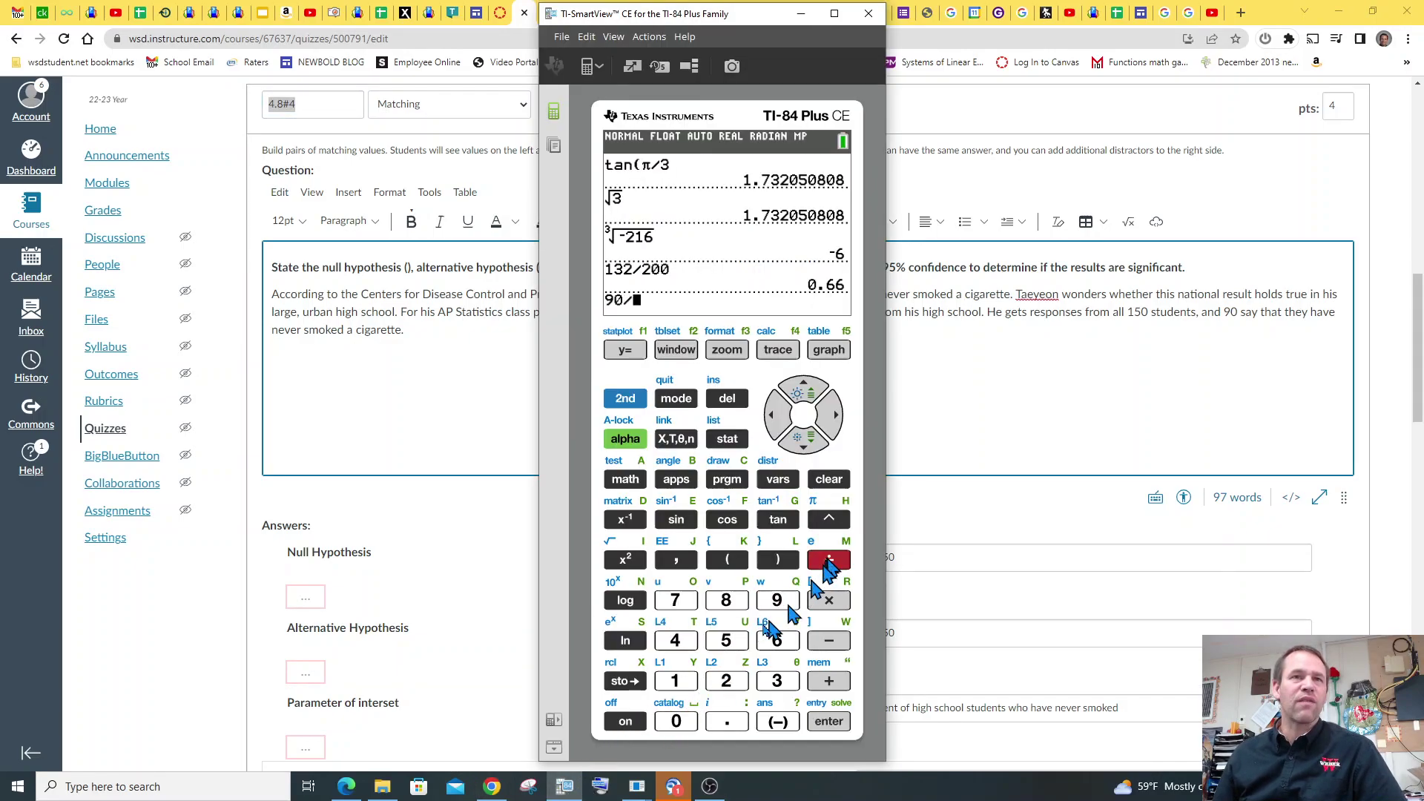
pyautogui.click(679, 681)
pyautogui.click(726, 641)
pyautogui.click(676, 721)
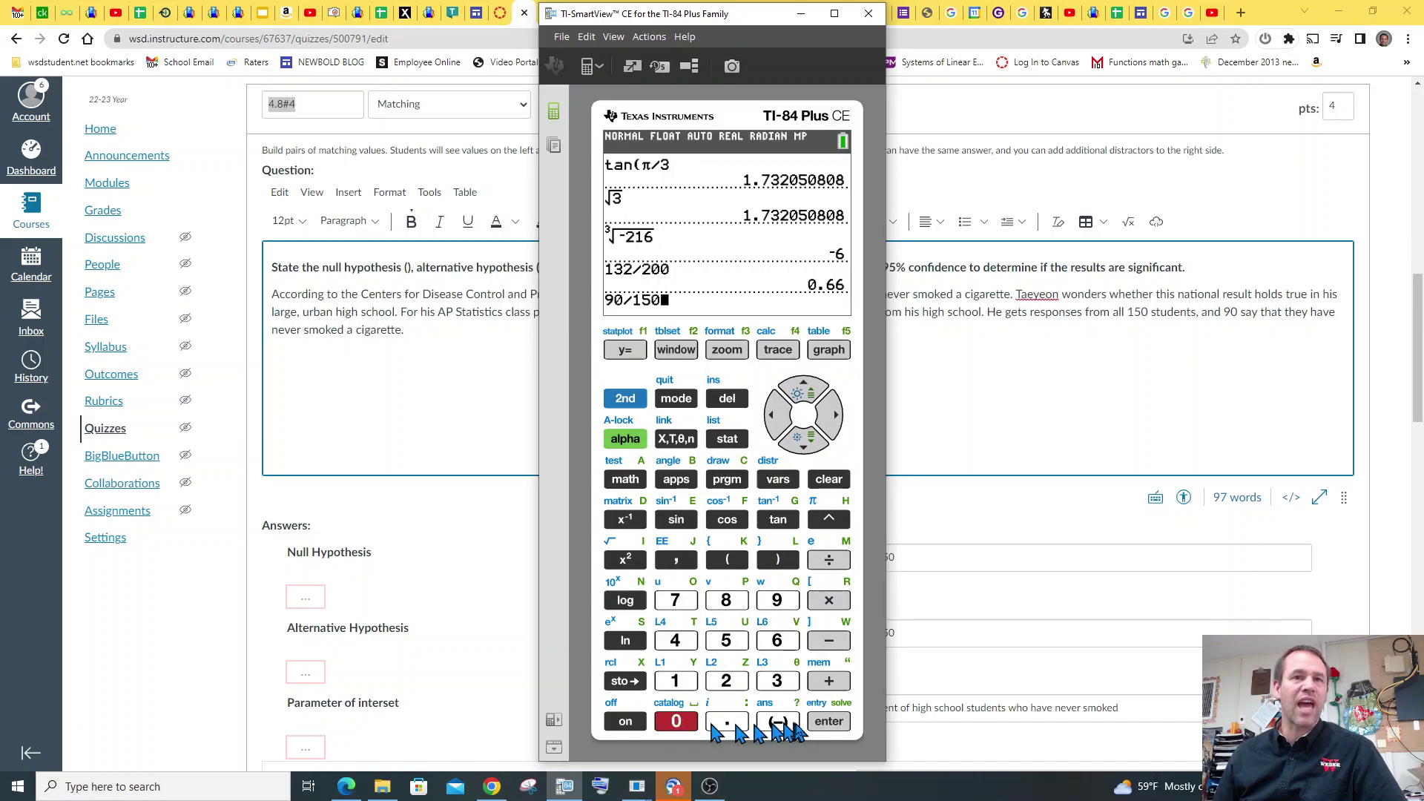
pyautogui.click(829, 721)
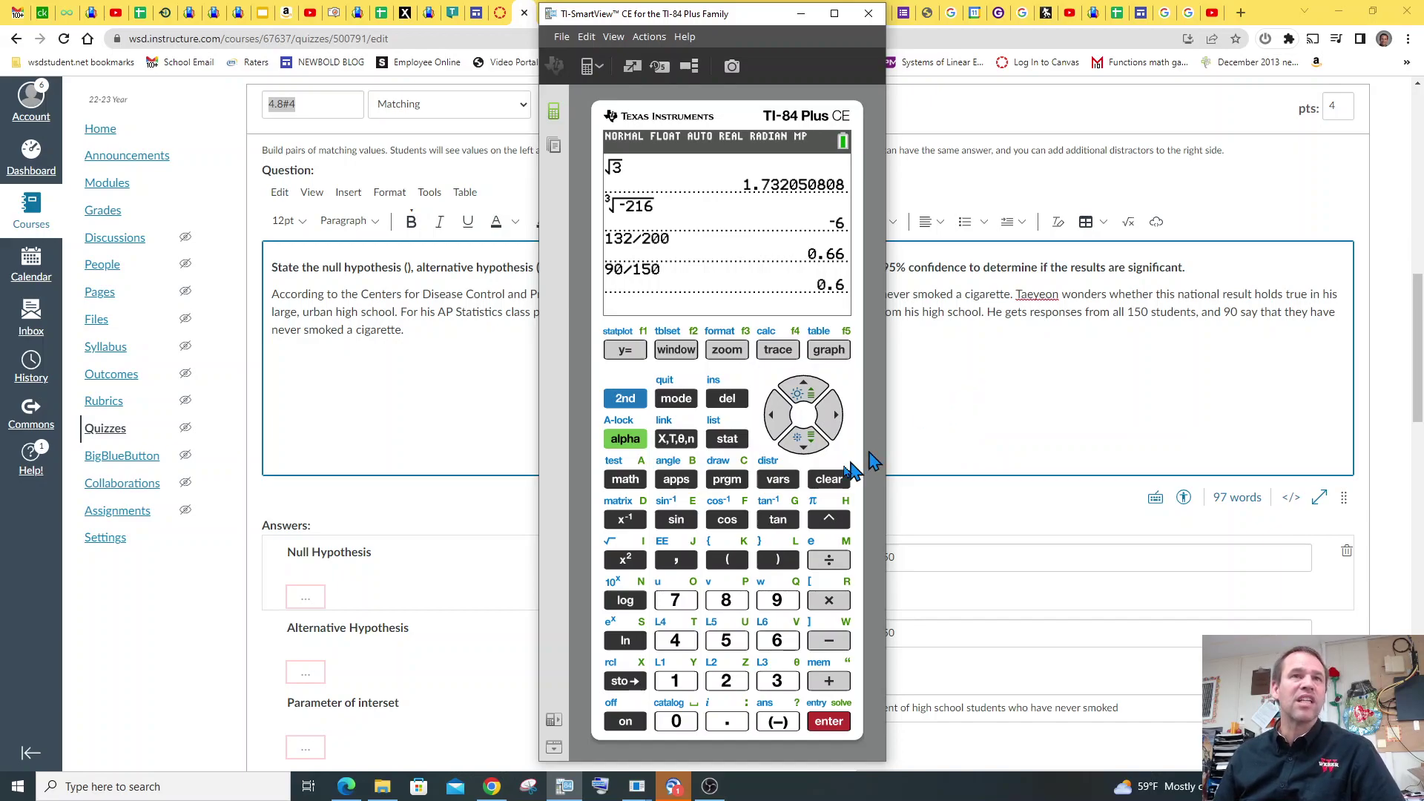
# Open the DISTR menu and browse down its distribution functions past poissoncdf and geometpdf
pyautogui.click(627, 401)
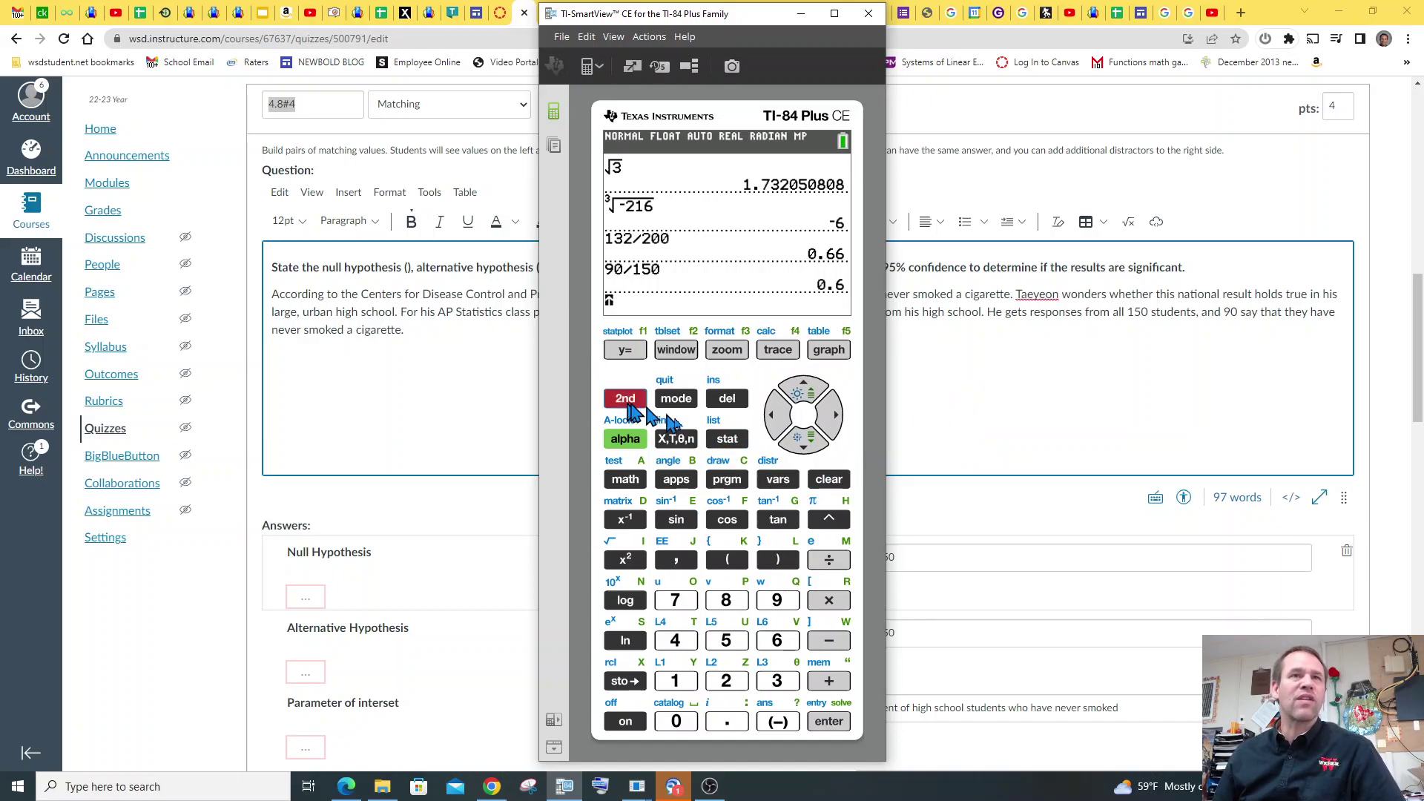
pyautogui.click(778, 479)
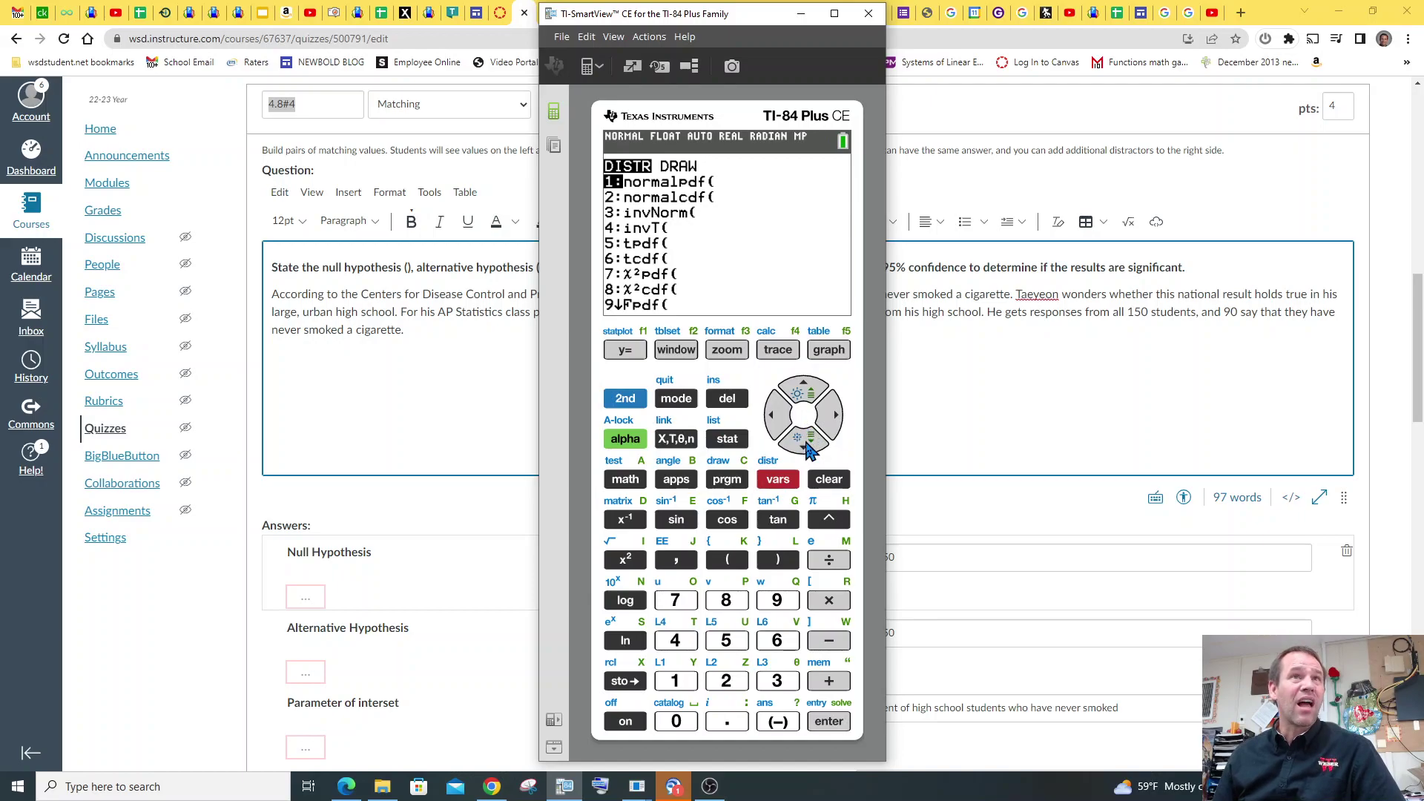
pyautogui.click(809, 451)
pyautogui.click(809, 451)
pyautogui.click(809, 451)
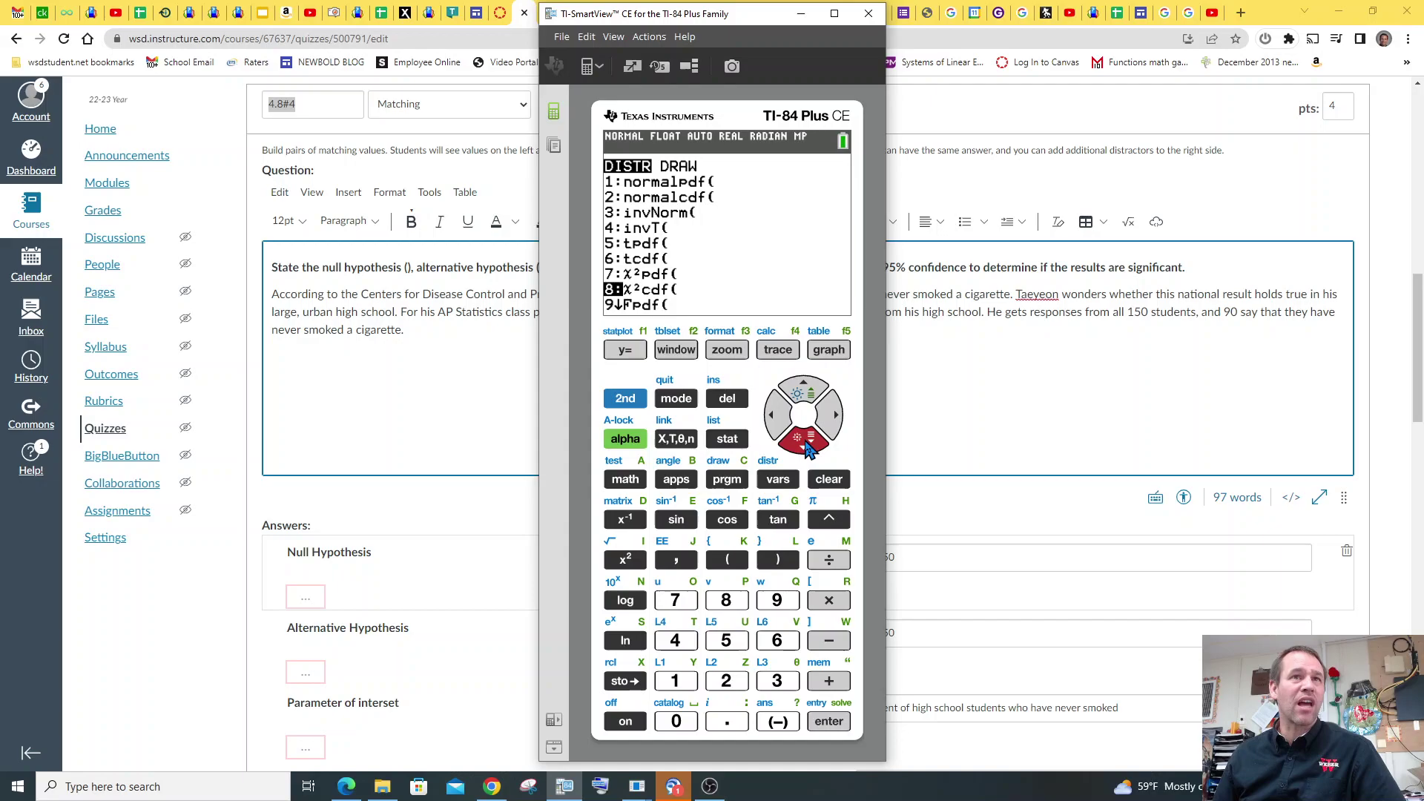
pyautogui.click(809, 450)
pyautogui.click(808, 450)
pyautogui.click(808, 450)
pyautogui.click(808, 450)
pyautogui.click(809, 451)
pyautogui.click(808, 450)
pyautogui.click(809, 450)
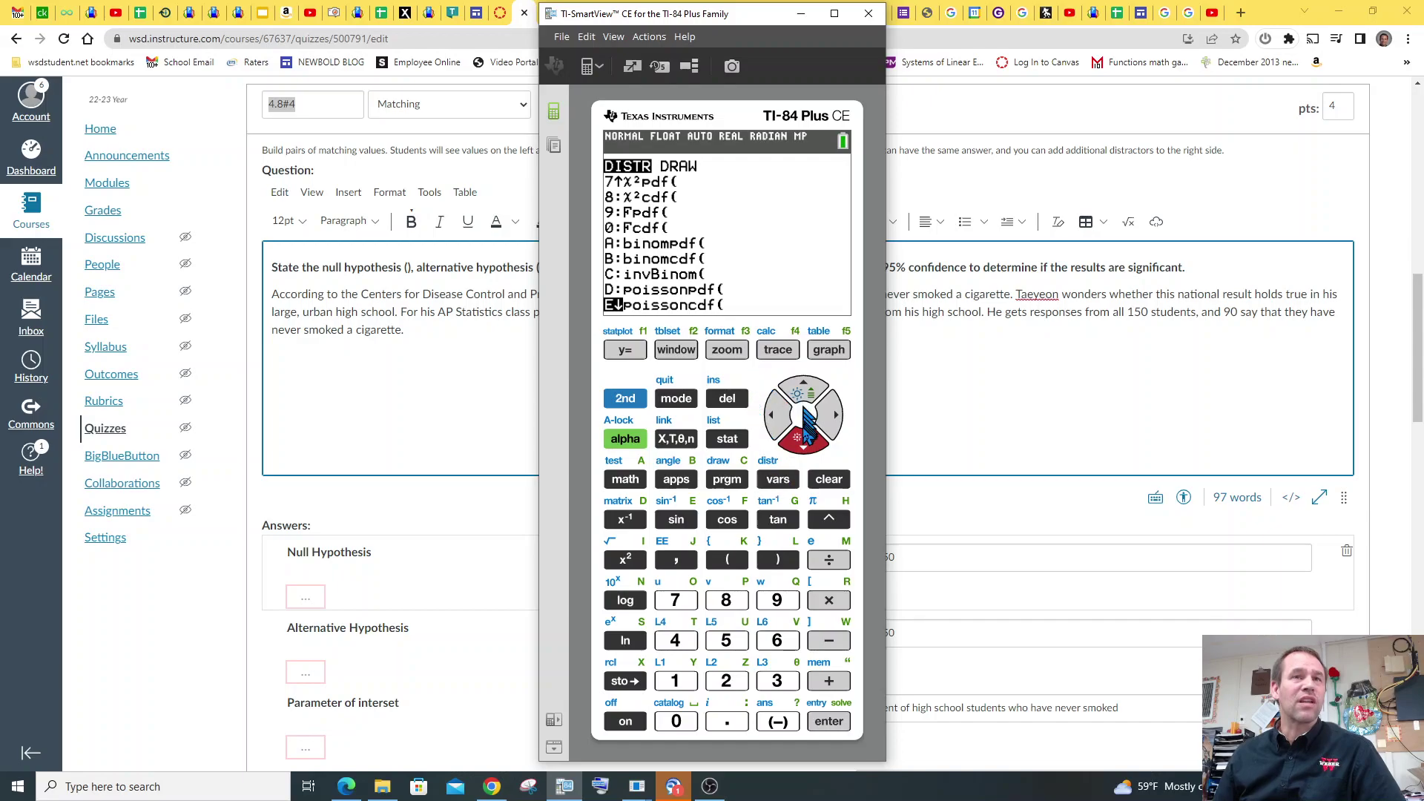
pyautogui.click(798, 451)
pyautogui.click(798, 452)
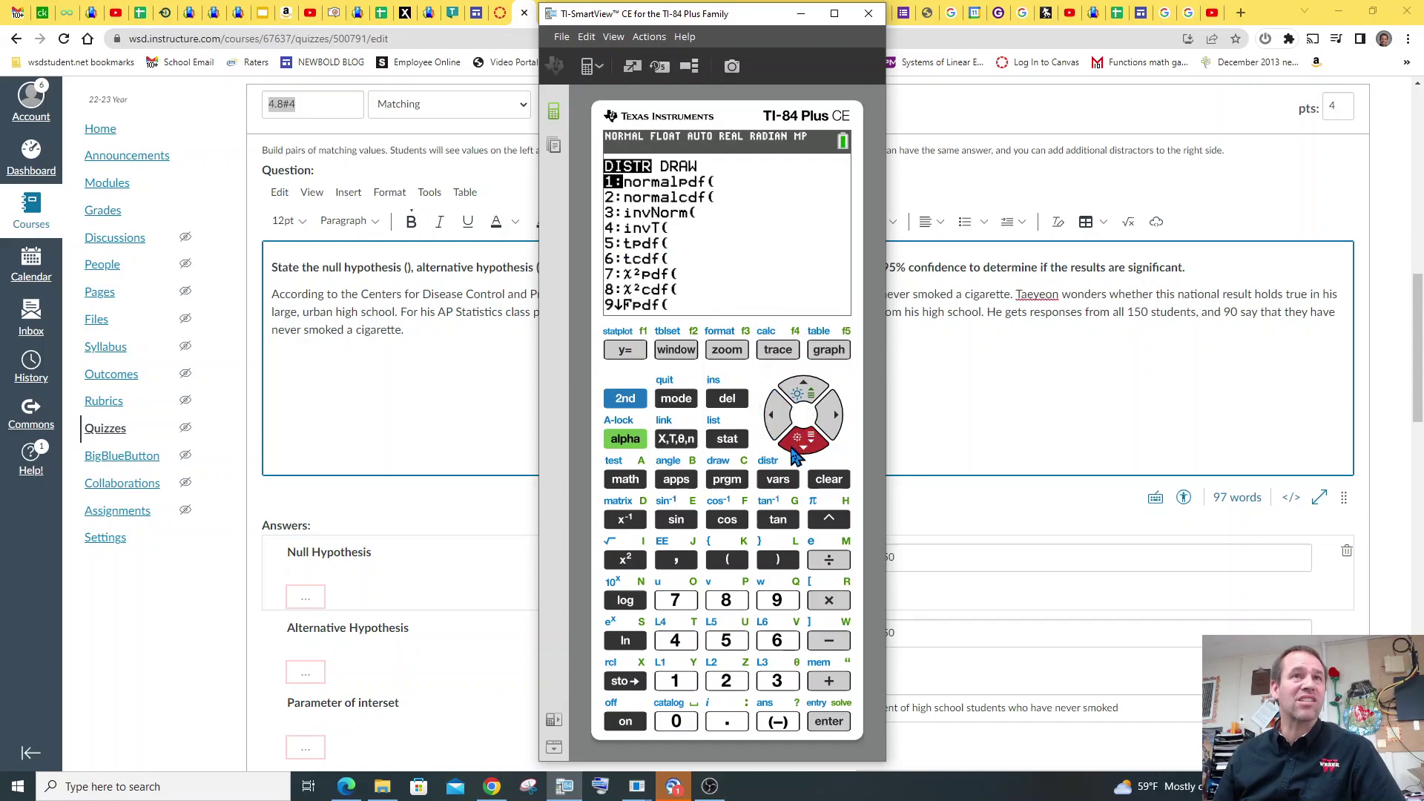
# Browse the STAT menu's EDIT, CALC and TESTS lists, then return to the home screen
pyautogui.click(804, 396)
pyautogui.click(727, 439)
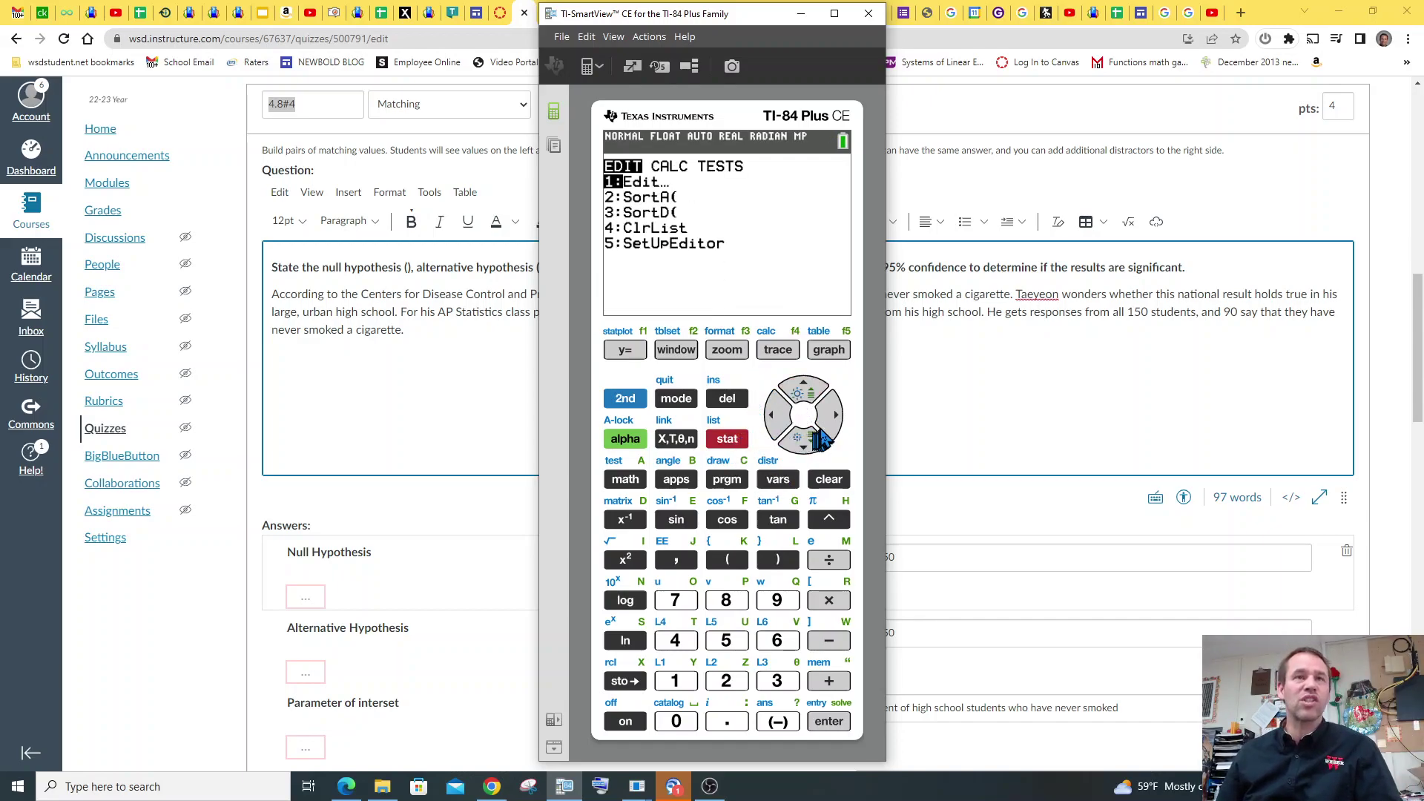
pyautogui.click(832, 419)
pyautogui.click(833, 420)
pyautogui.click(832, 420)
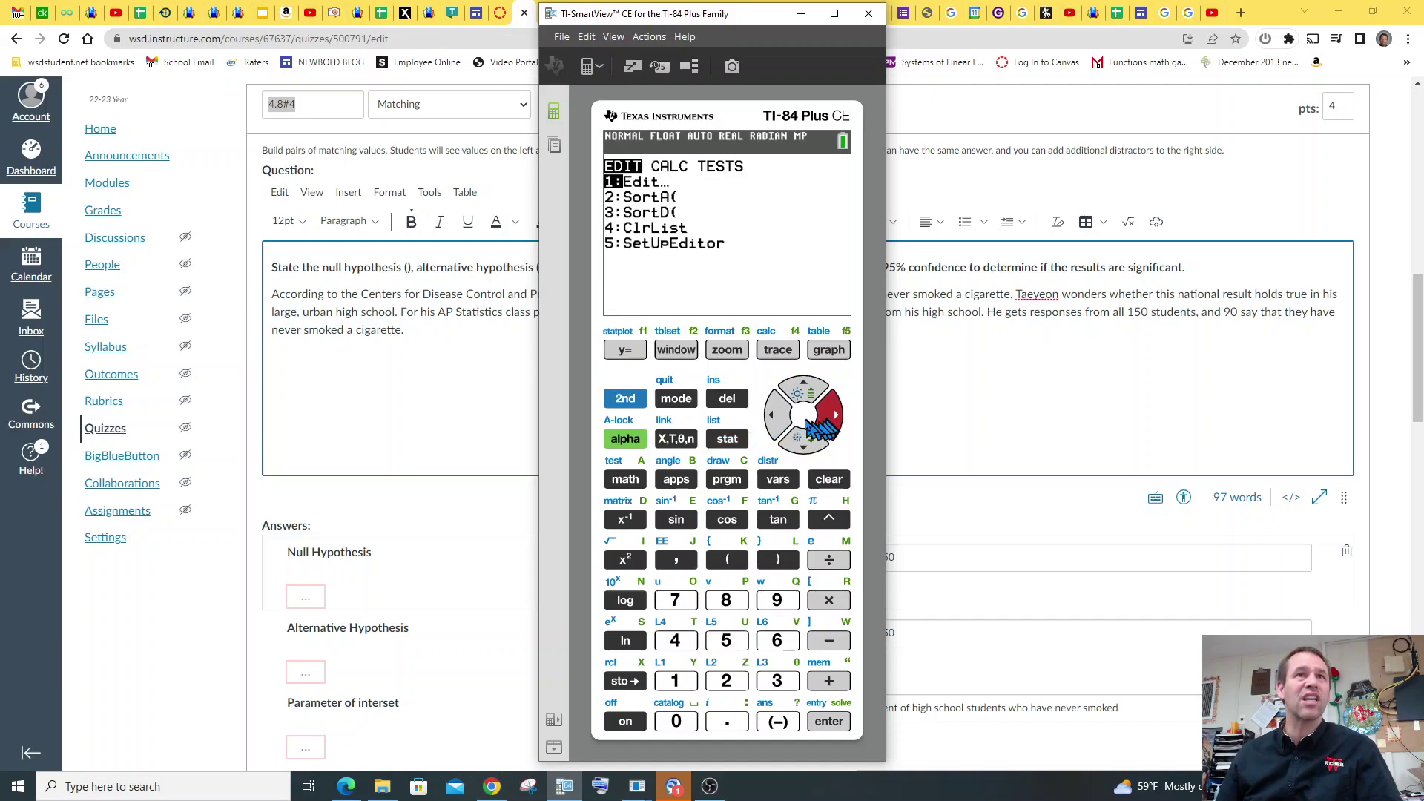
pyautogui.click(778, 420)
pyautogui.click(812, 472)
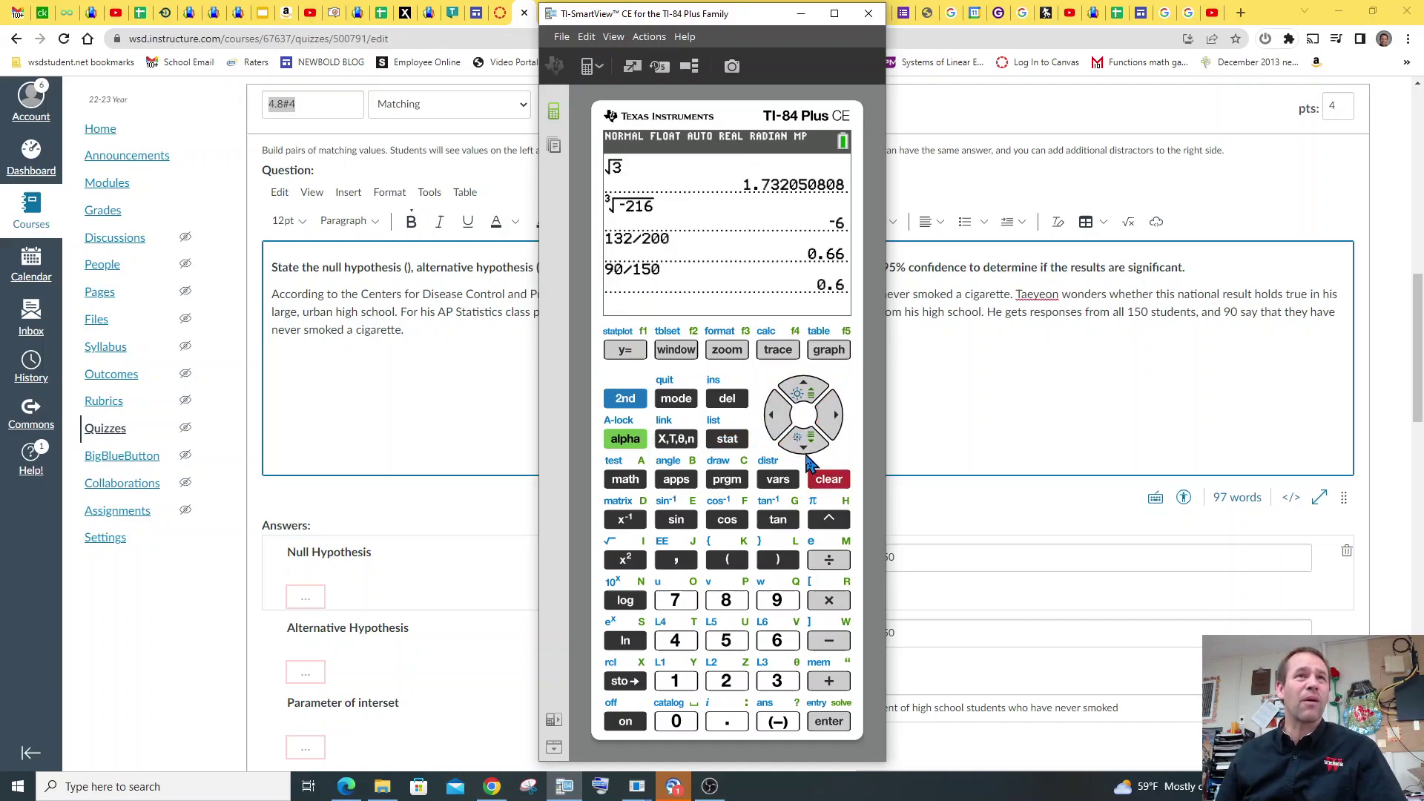
# Open 5:1-PropZTest from the STAT TESTS list
pyautogui.click(727, 440)
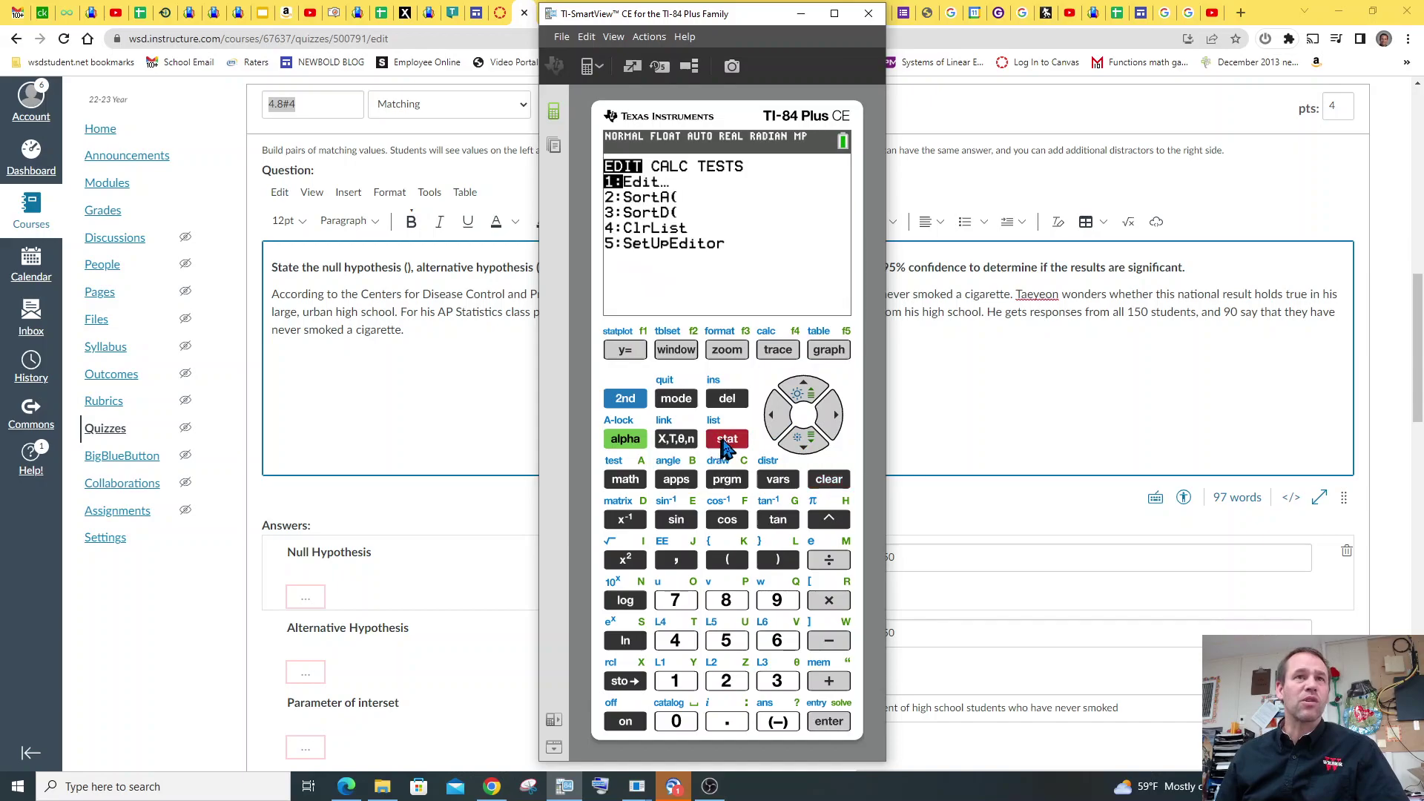
pyautogui.click(831, 418)
pyautogui.click(831, 418)
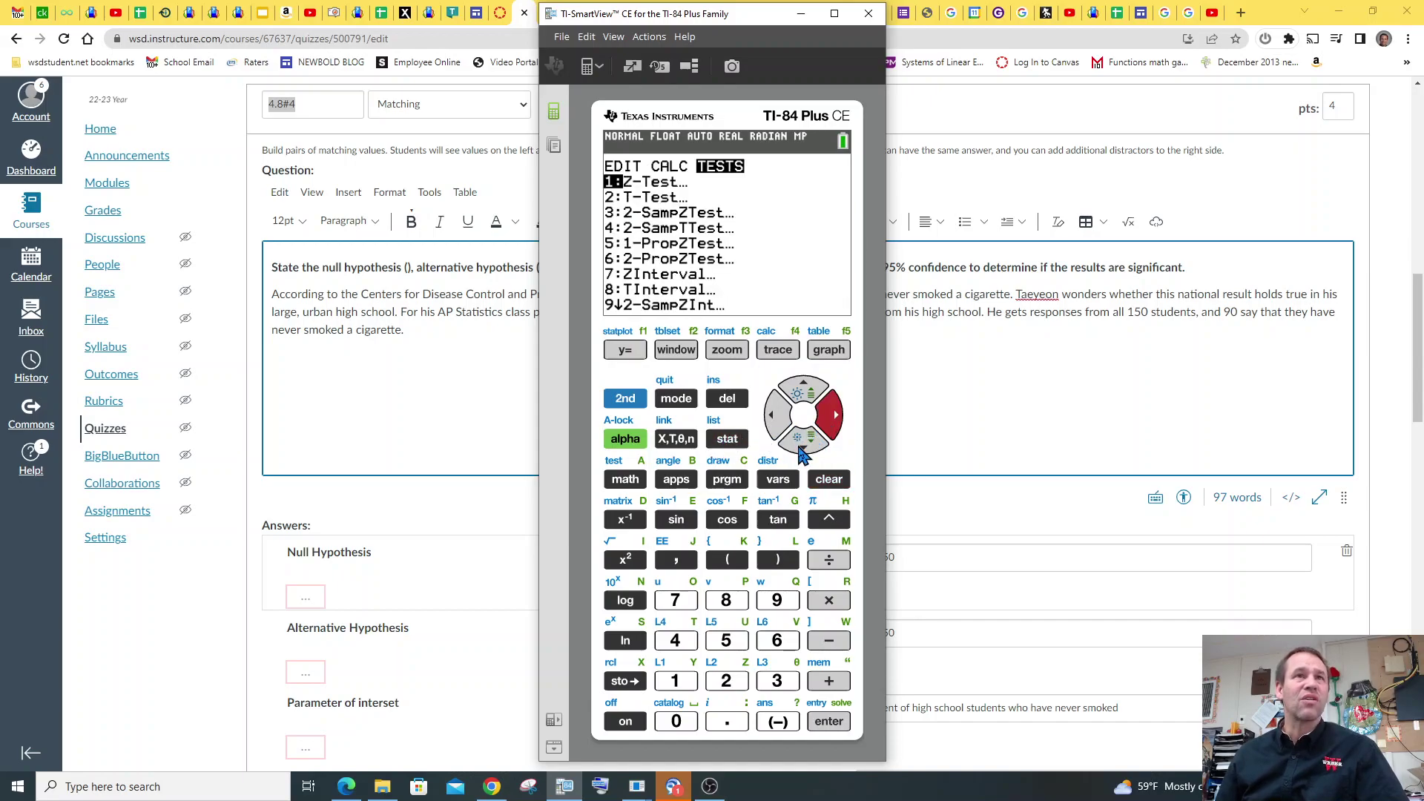
pyautogui.click(802, 442)
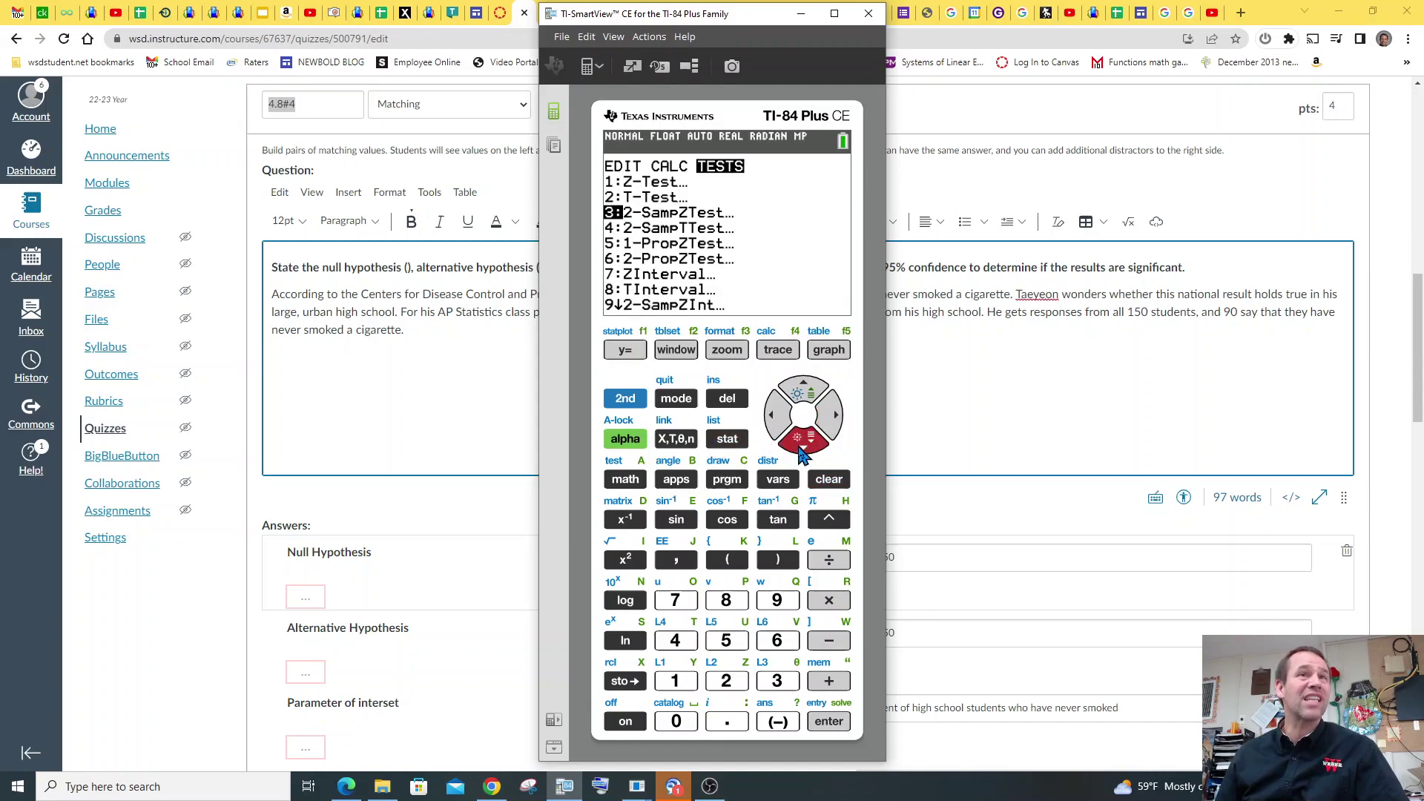
pyautogui.click(803, 441)
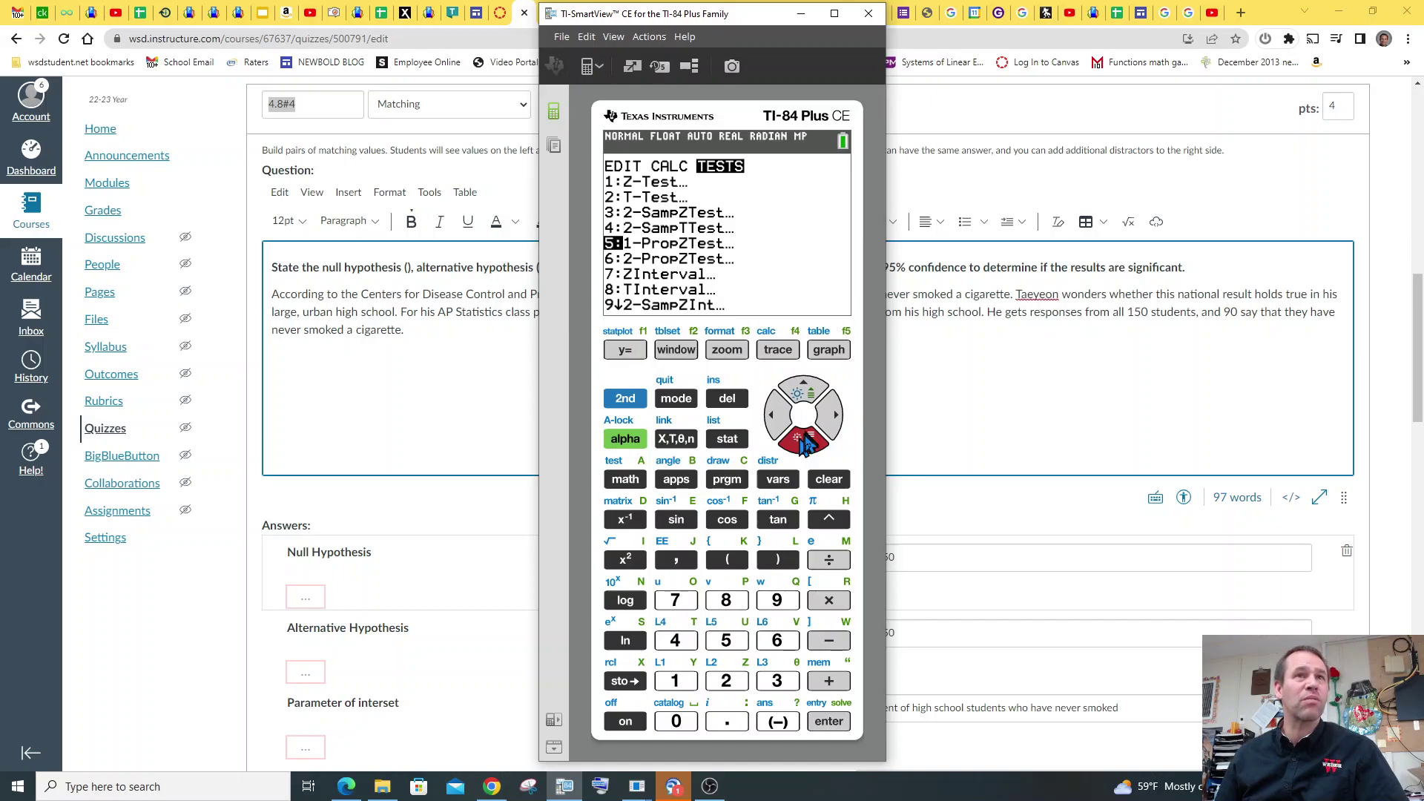
pyautogui.click(830, 718)
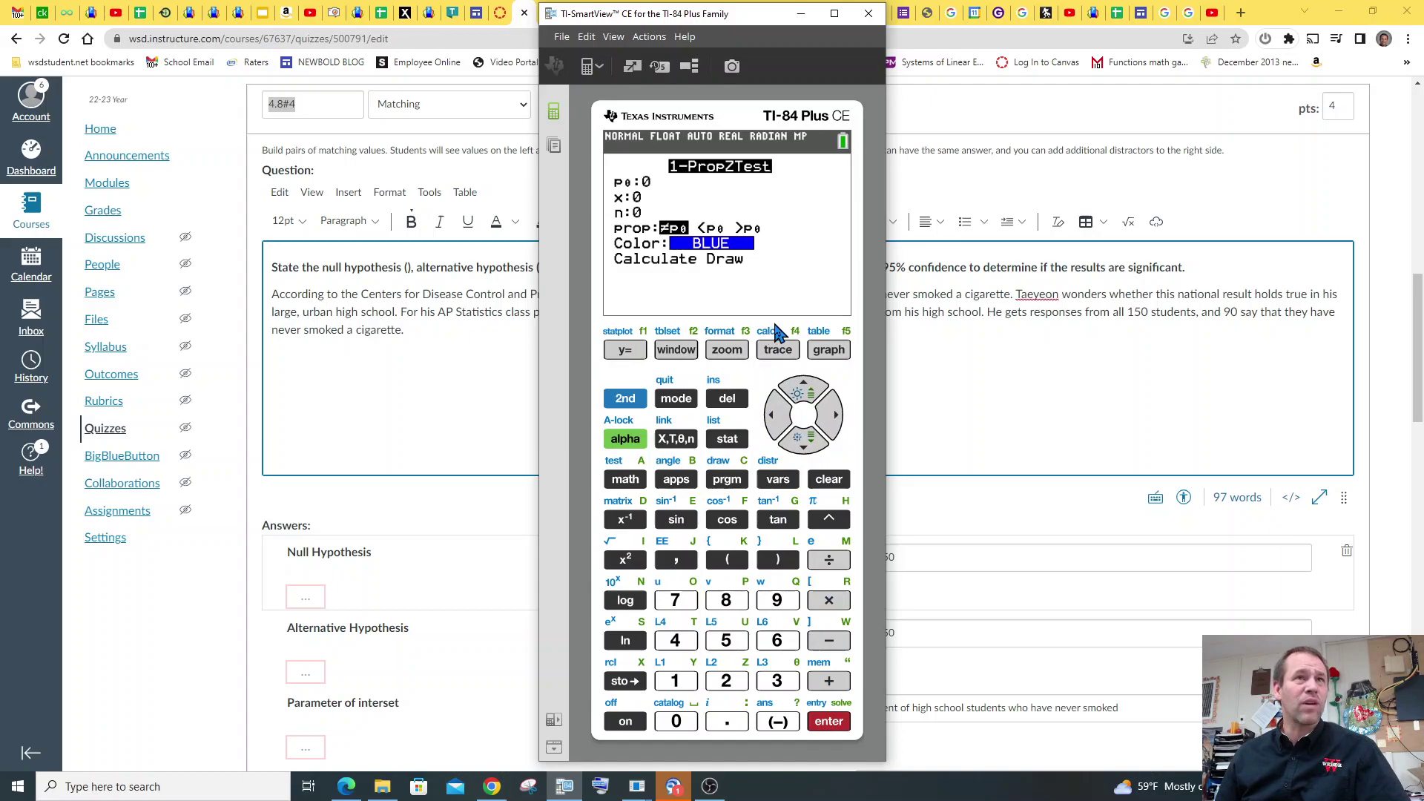
# Enter 1-PropZTest values p0 = .5, n = 150 and x = 90
pyautogui.click(727, 721)
pyautogui.click(727, 641)
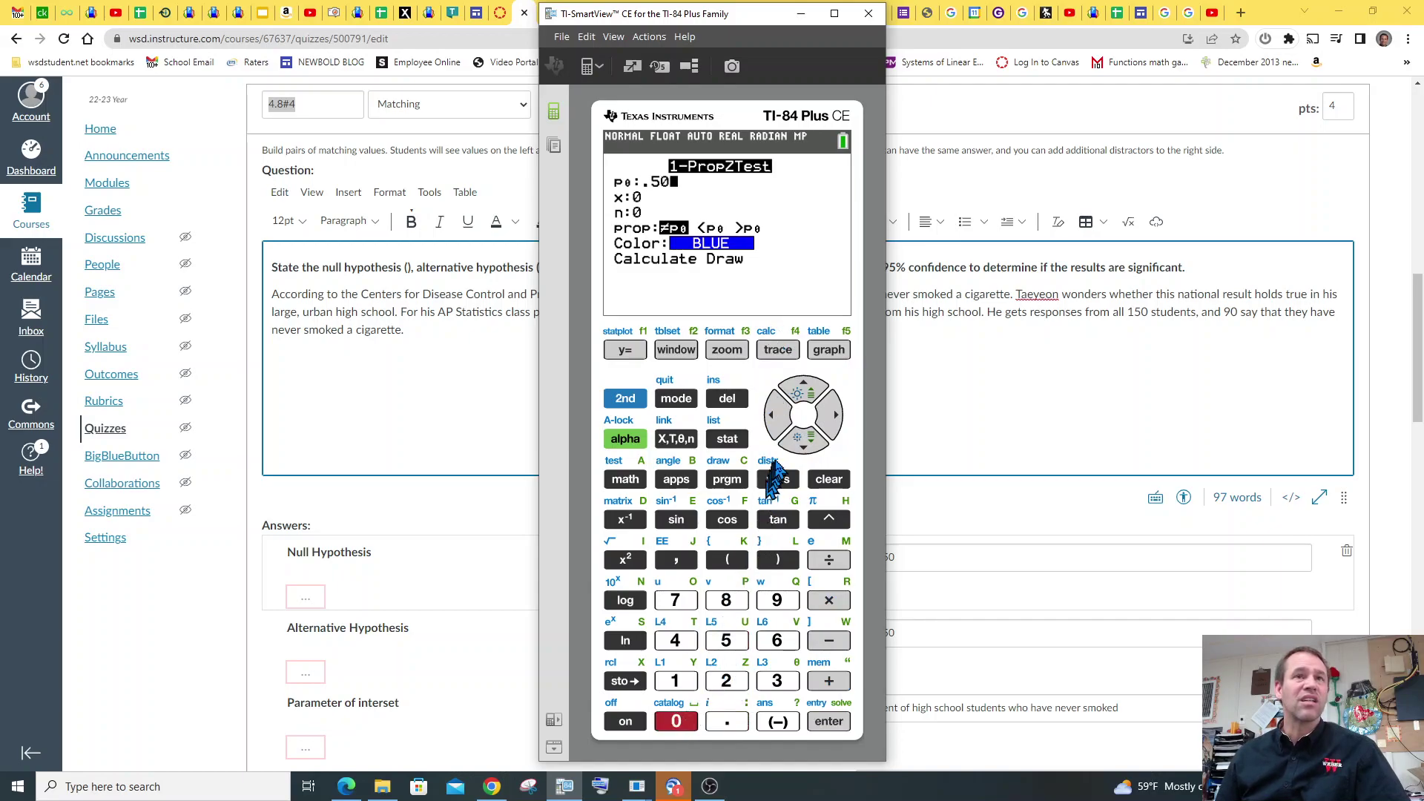
pyautogui.click(801, 445)
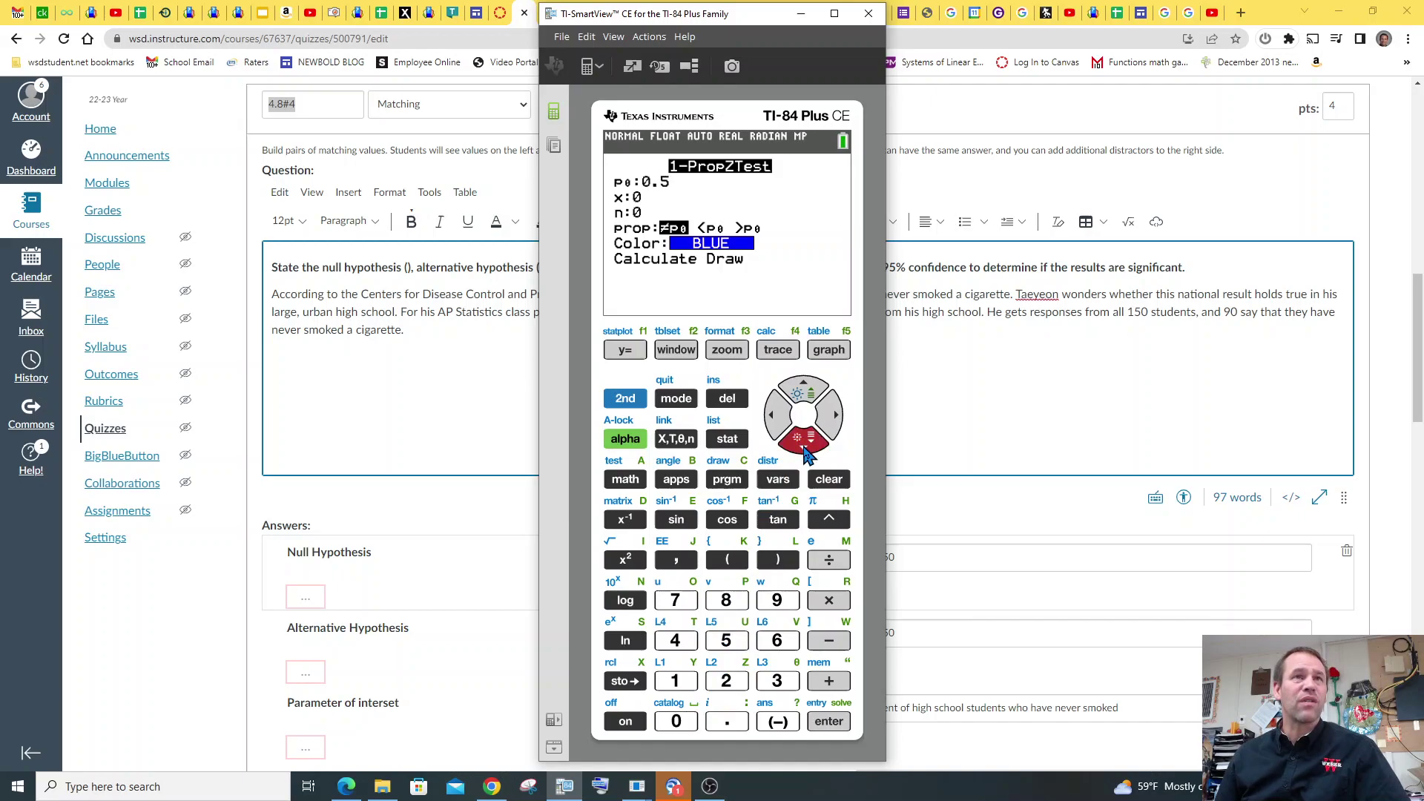
pyautogui.click(675, 680)
pyautogui.click(726, 640)
pyautogui.click(676, 720)
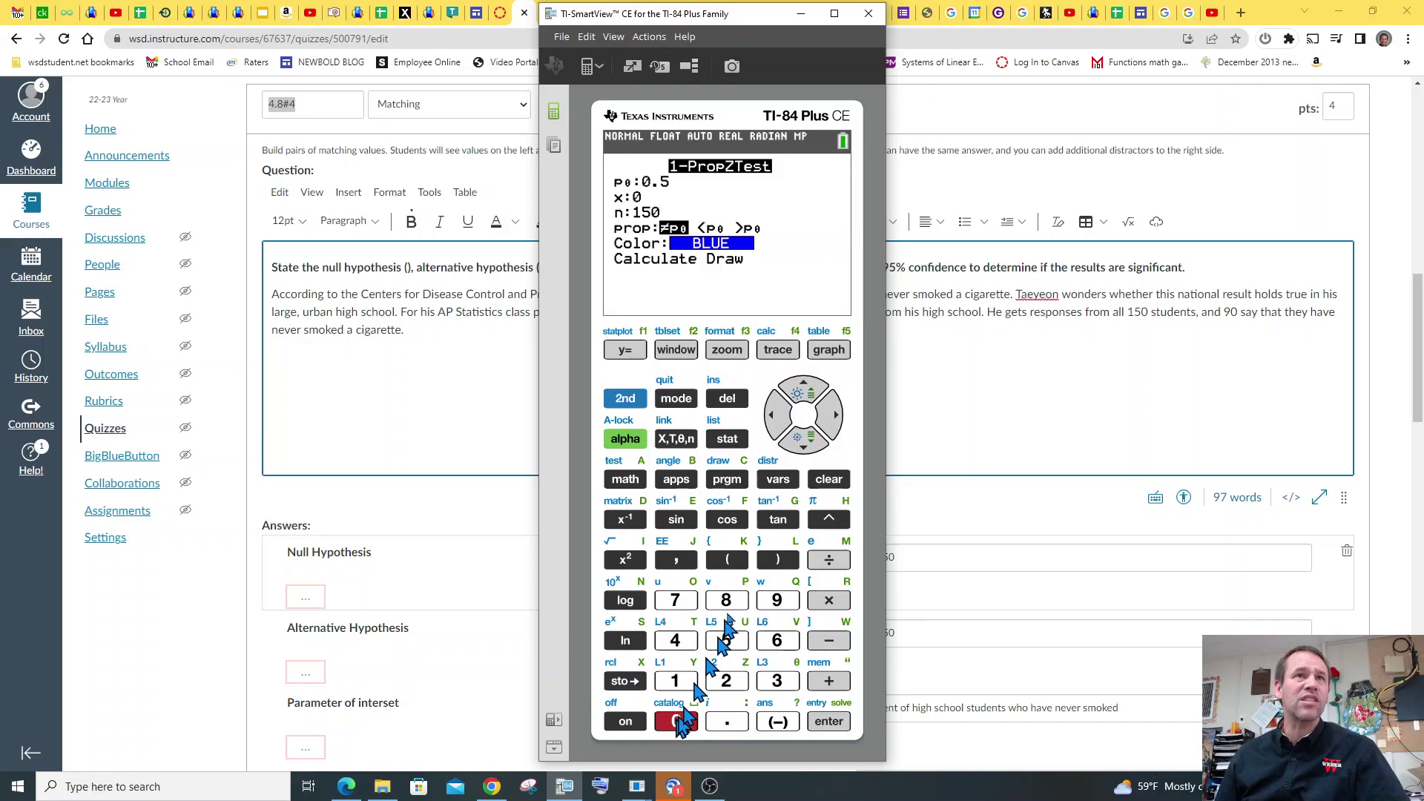
pyautogui.click(804, 391)
pyautogui.click(777, 600)
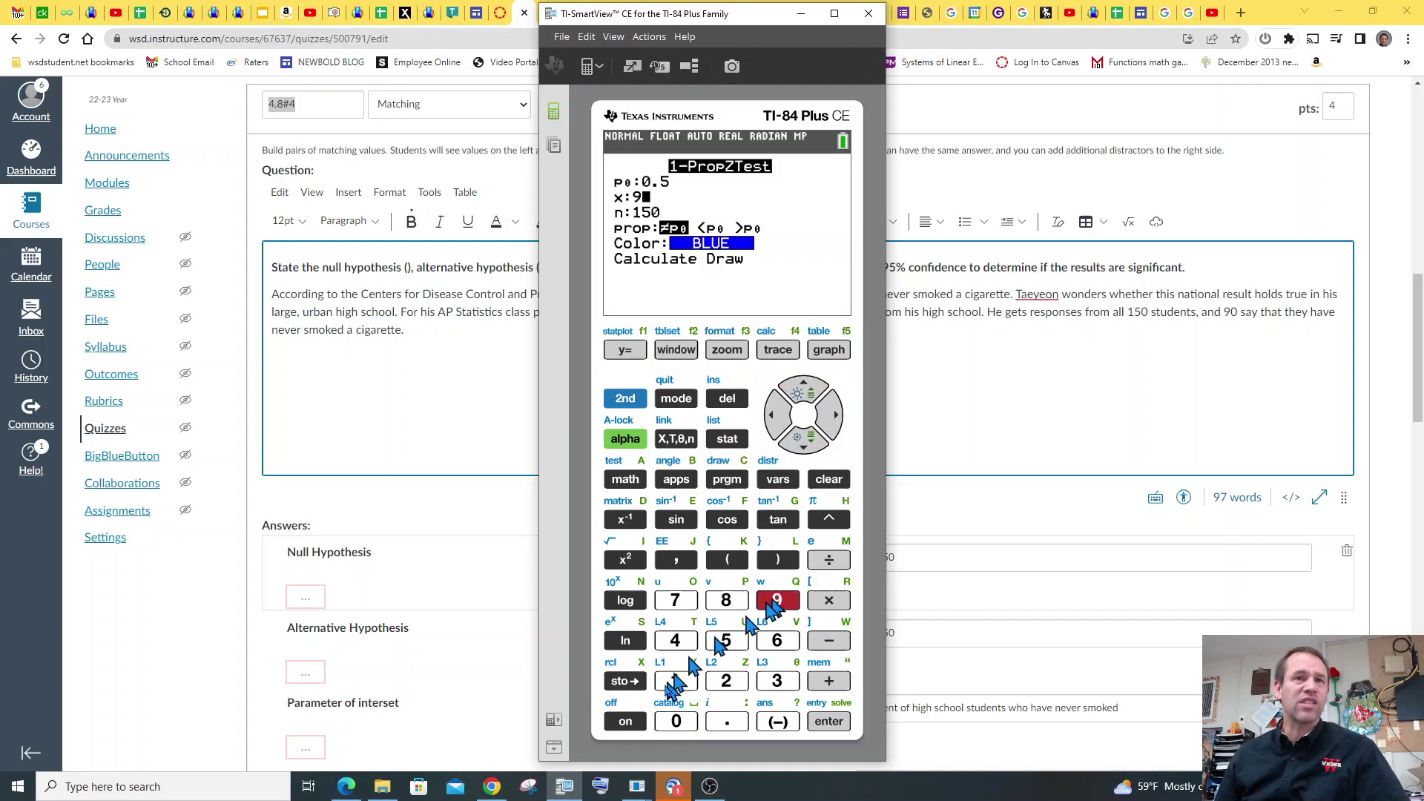
pyautogui.click(676, 721)
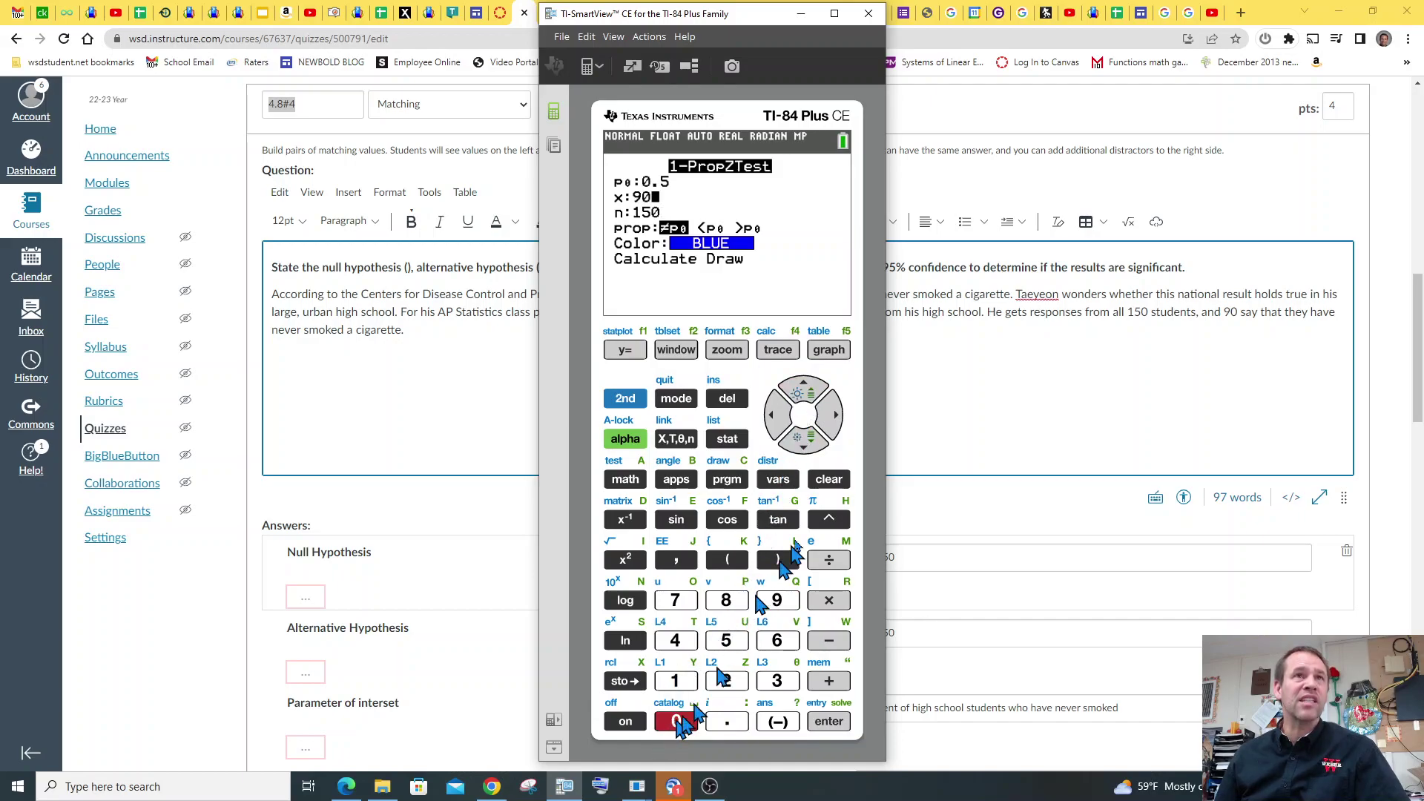
# Choose the >p0 alternative and calculate, giving p ≈ 0.0072 and p̂ = 0.6
pyautogui.click(807, 443)
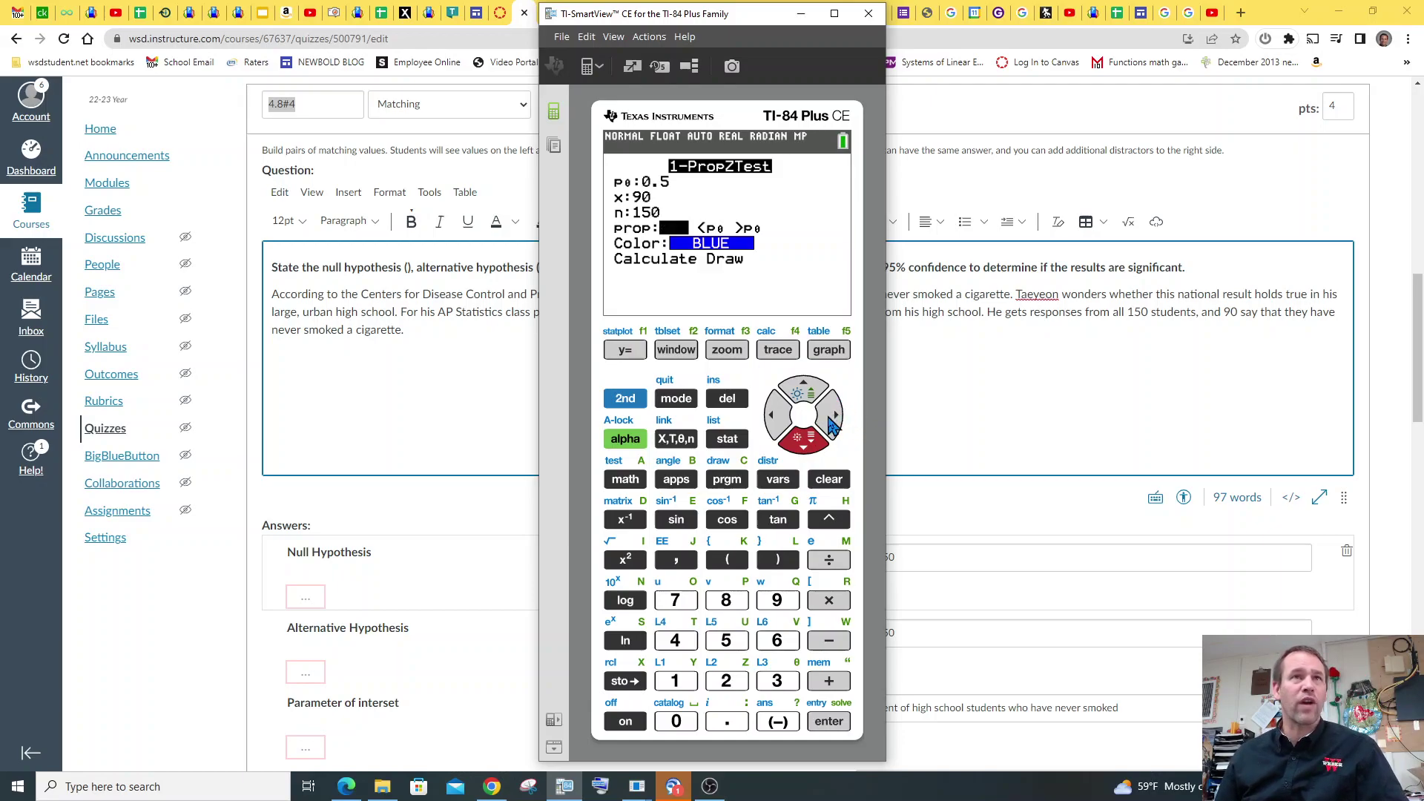
pyautogui.click(830, 427)
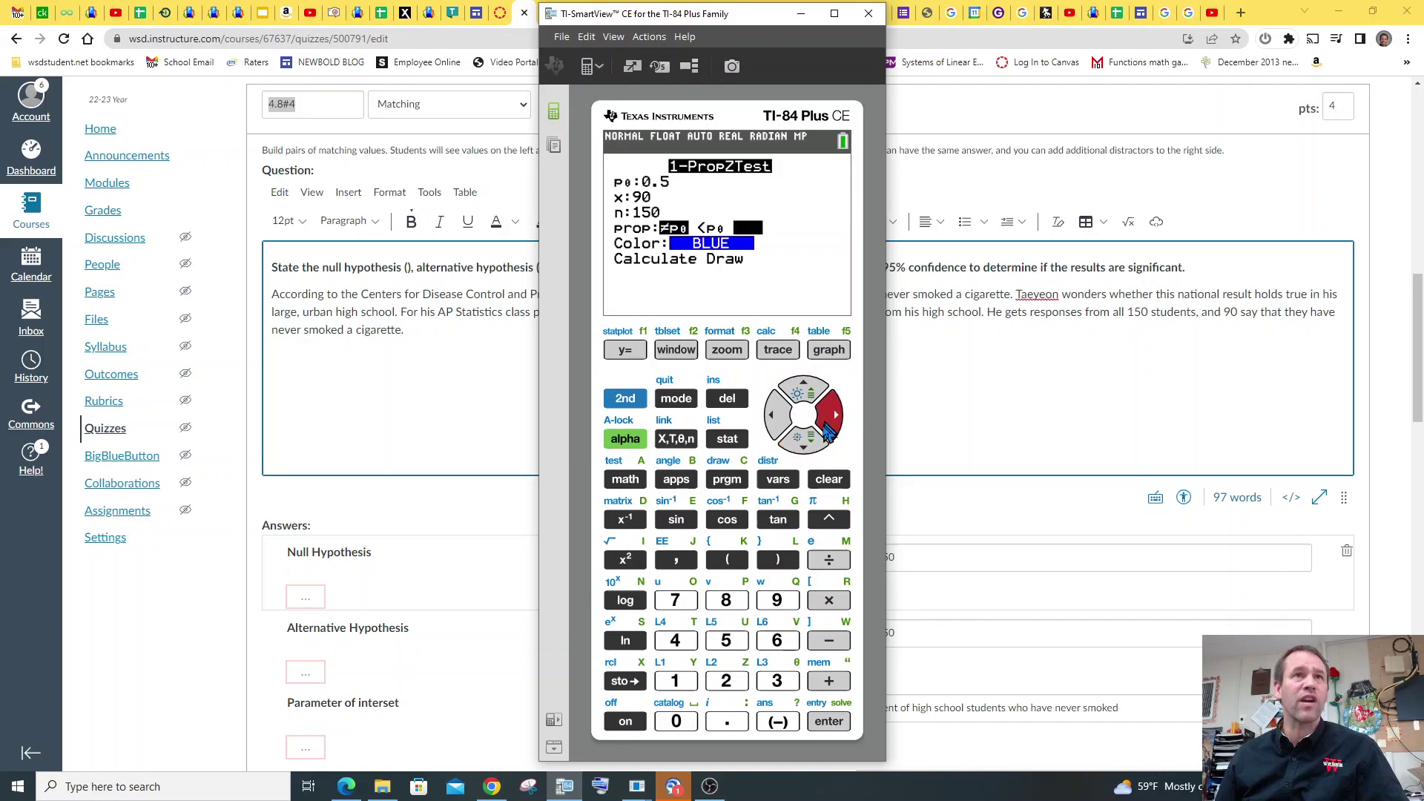
pyautogui.click(828, 721)
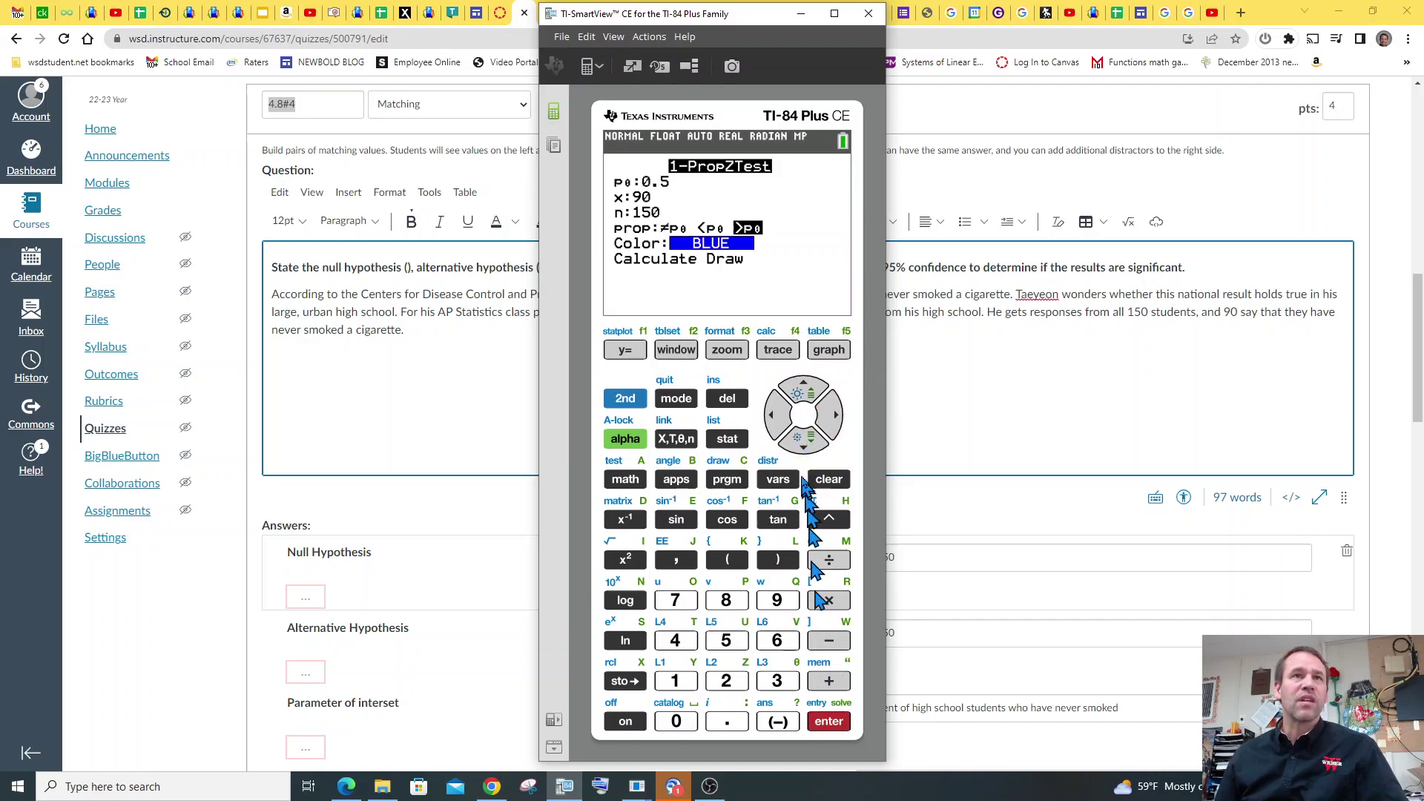
pyautogui.click(804, 439)
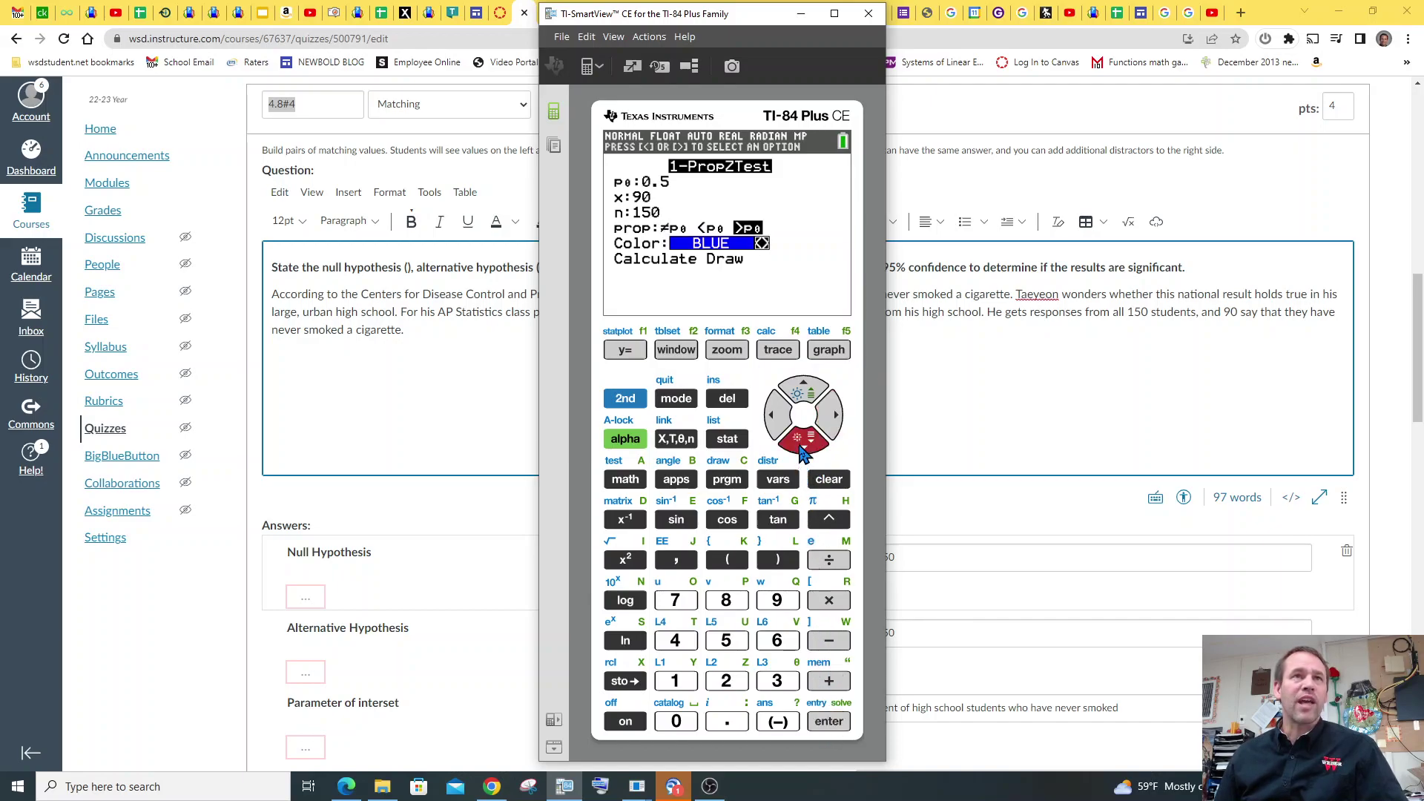
pyautogui.click(829, 720)
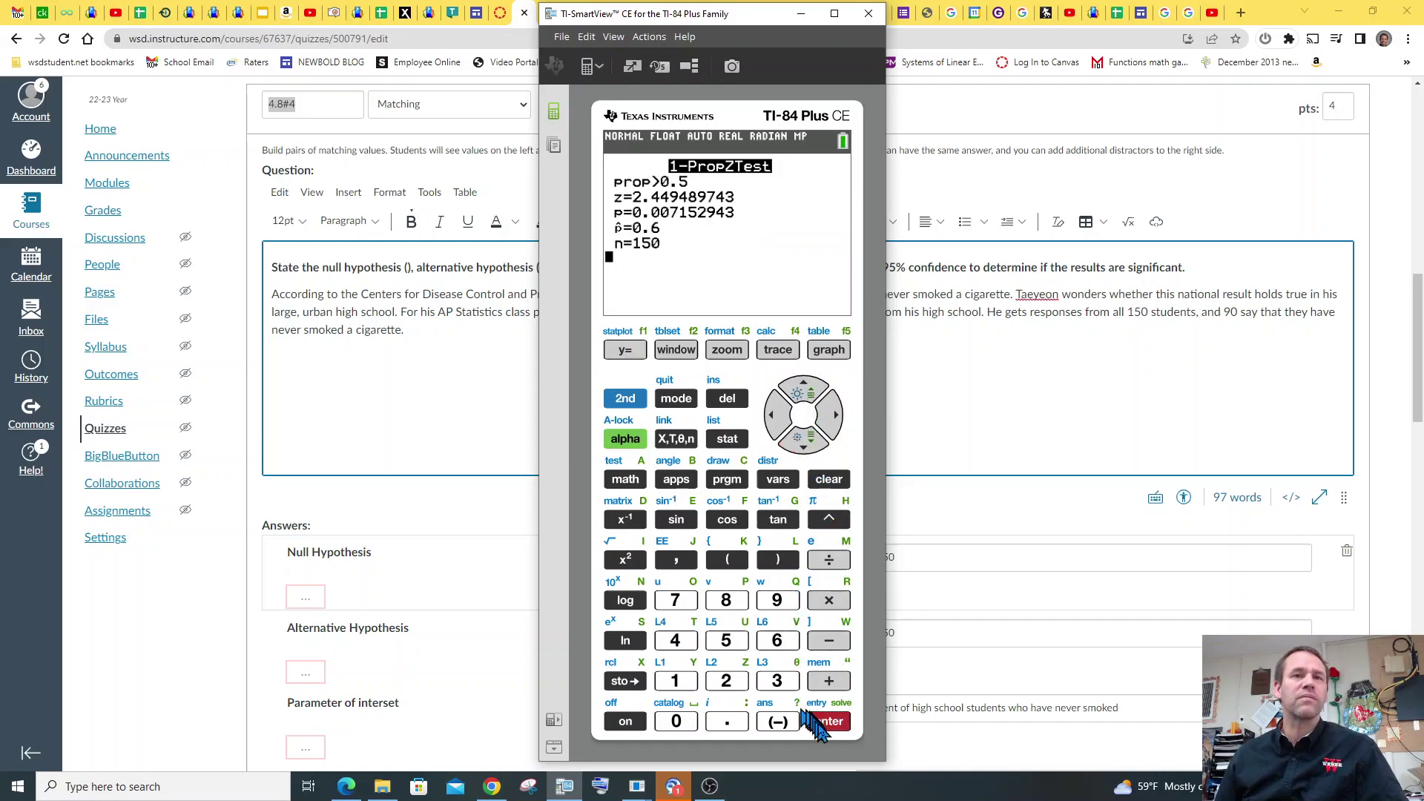
# Re-evaluate 90/150 = 0.6 on the home screen, then return to the Canvas quiz editor
pyautogui.click(818, 721)
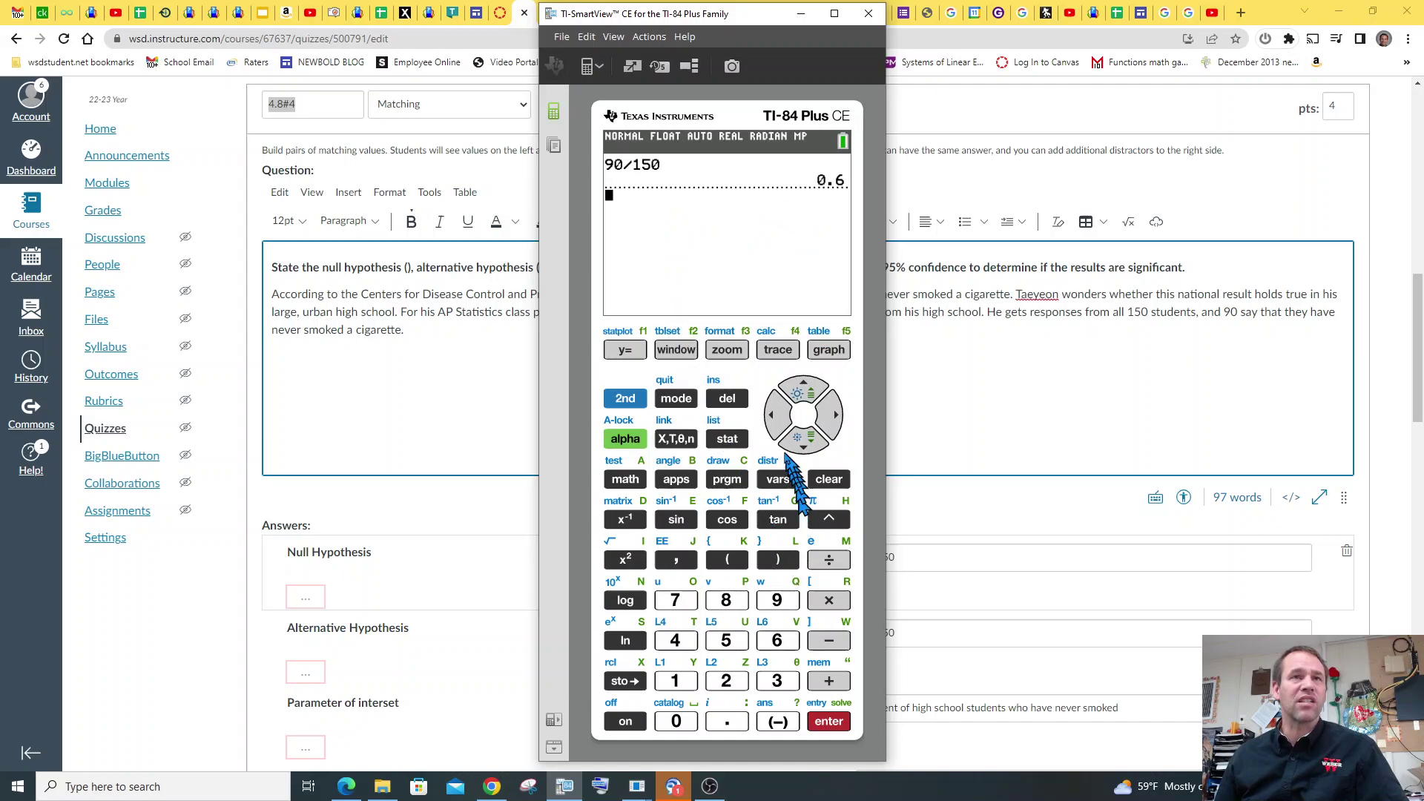
pyautogui.click(625, 401)
pyautogui.click(832, 724)
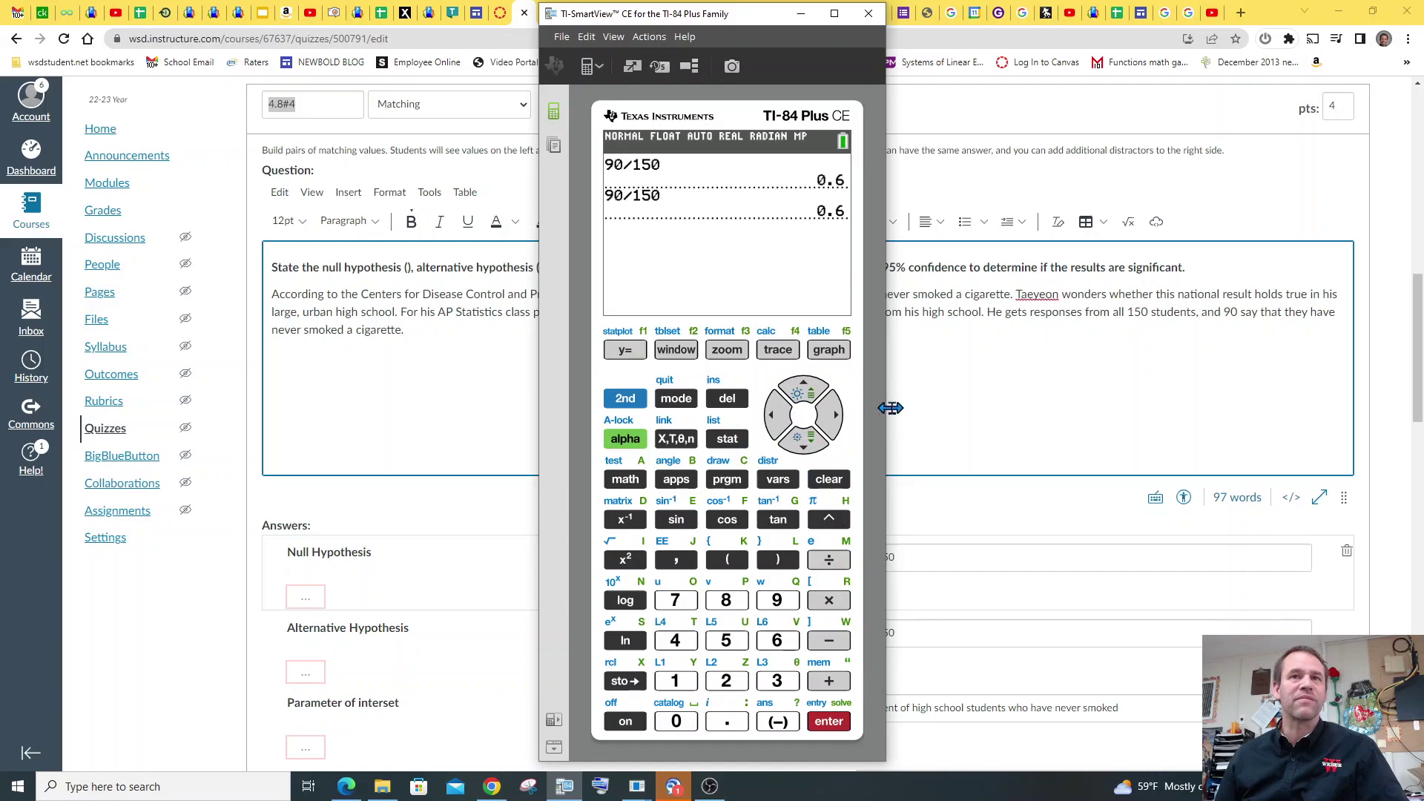
pyautogui.click(979, 408)
pyautogui.scroll(-2, 979, 408)
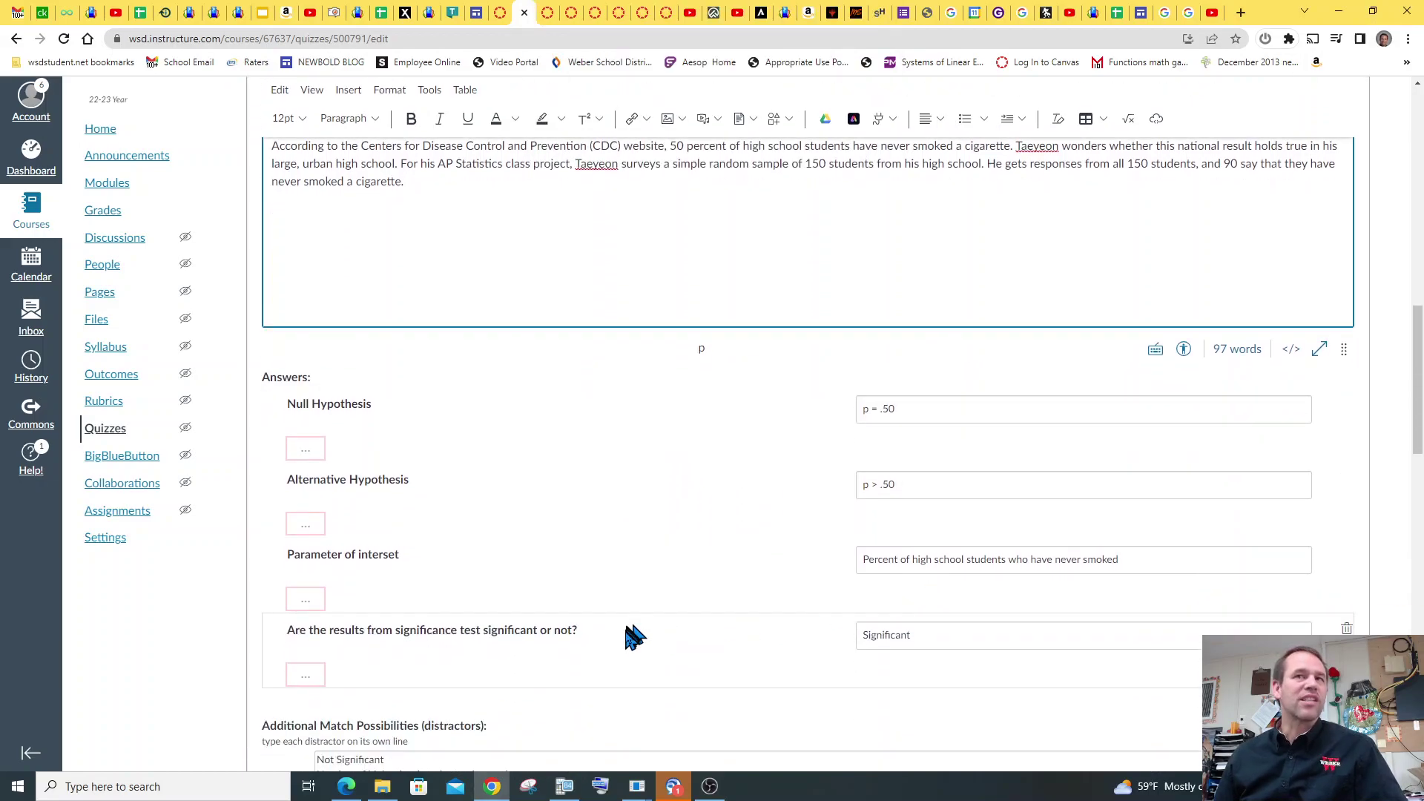
pyautogui.scroll(1, 643, 638)
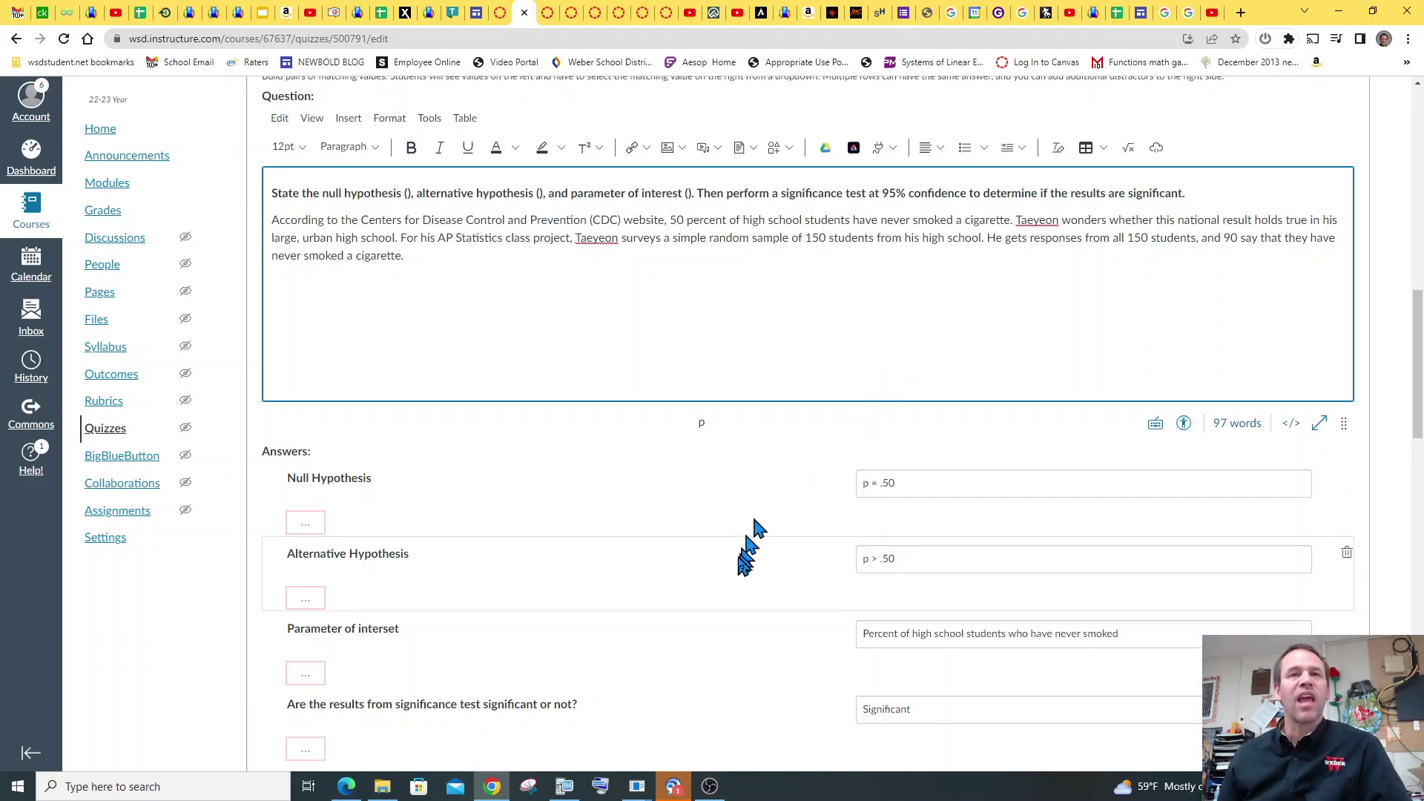
# Open question 4.8#5 for editing and review its hypotheses, parameter and Not Significant answers
pyautogui.scroll(-8, 746, 549)
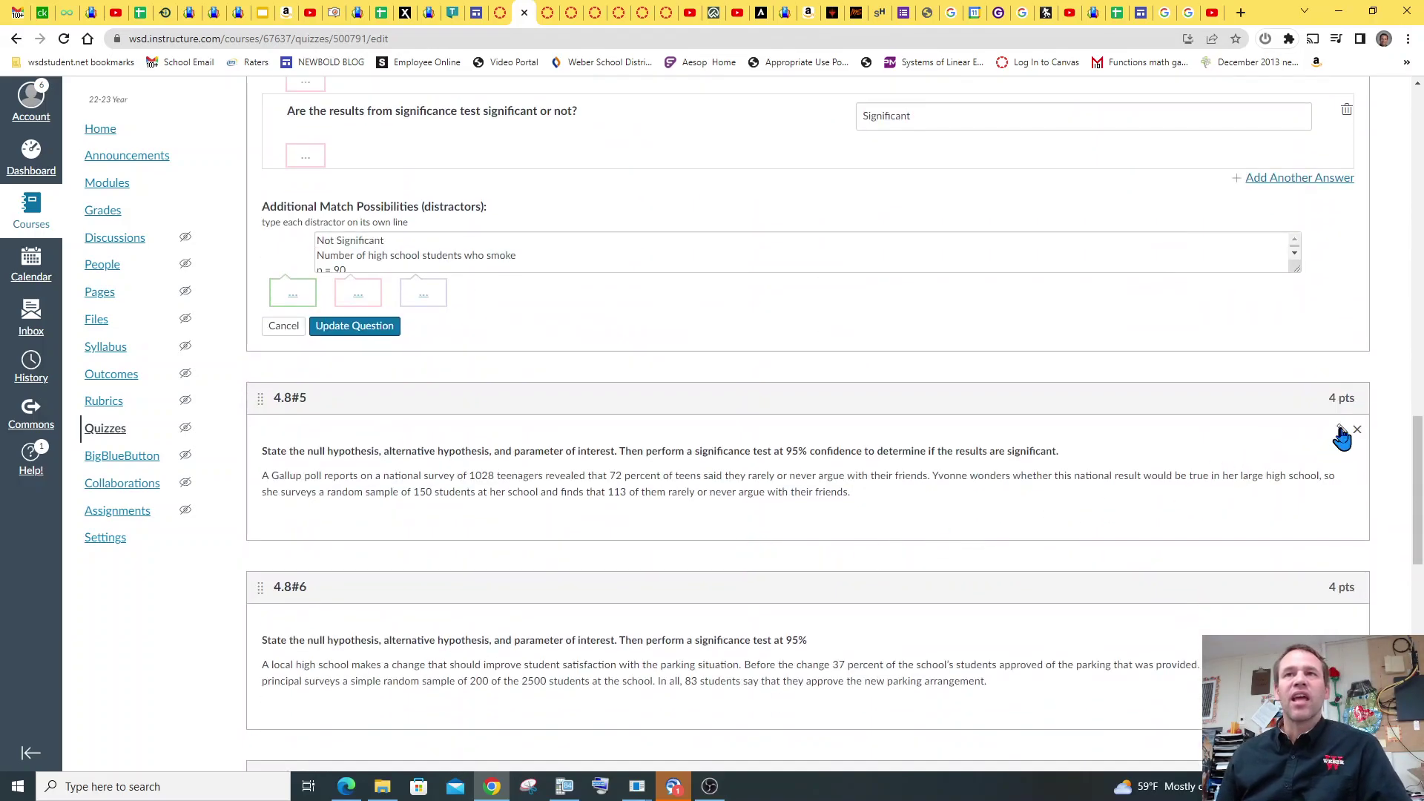
pyautogui.click(1341, 433)
pyautogui.scroll(-5, 1154, 627)
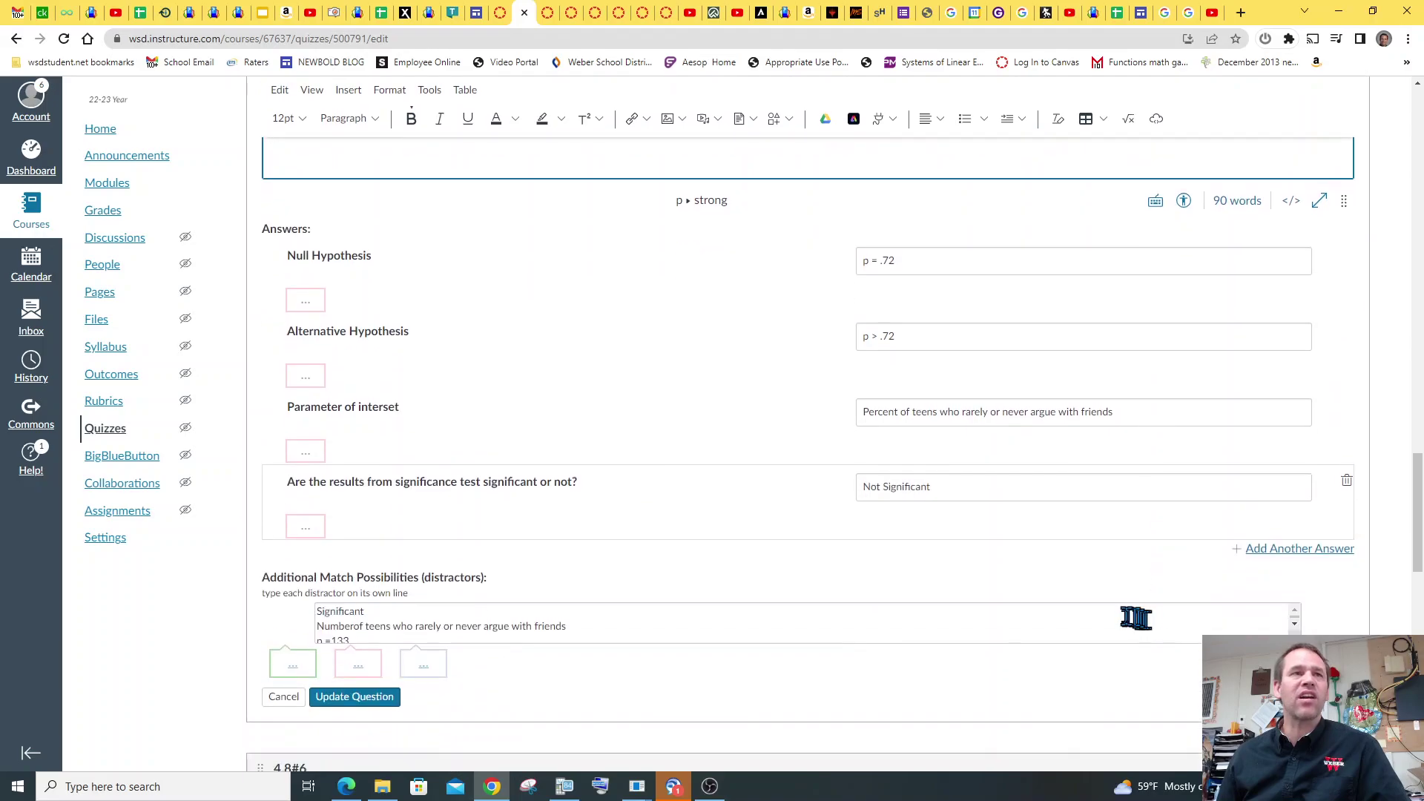
pyautogui.scroll(7, 1136, 618)
pyautogui.scroll(-3, 1108, 620)
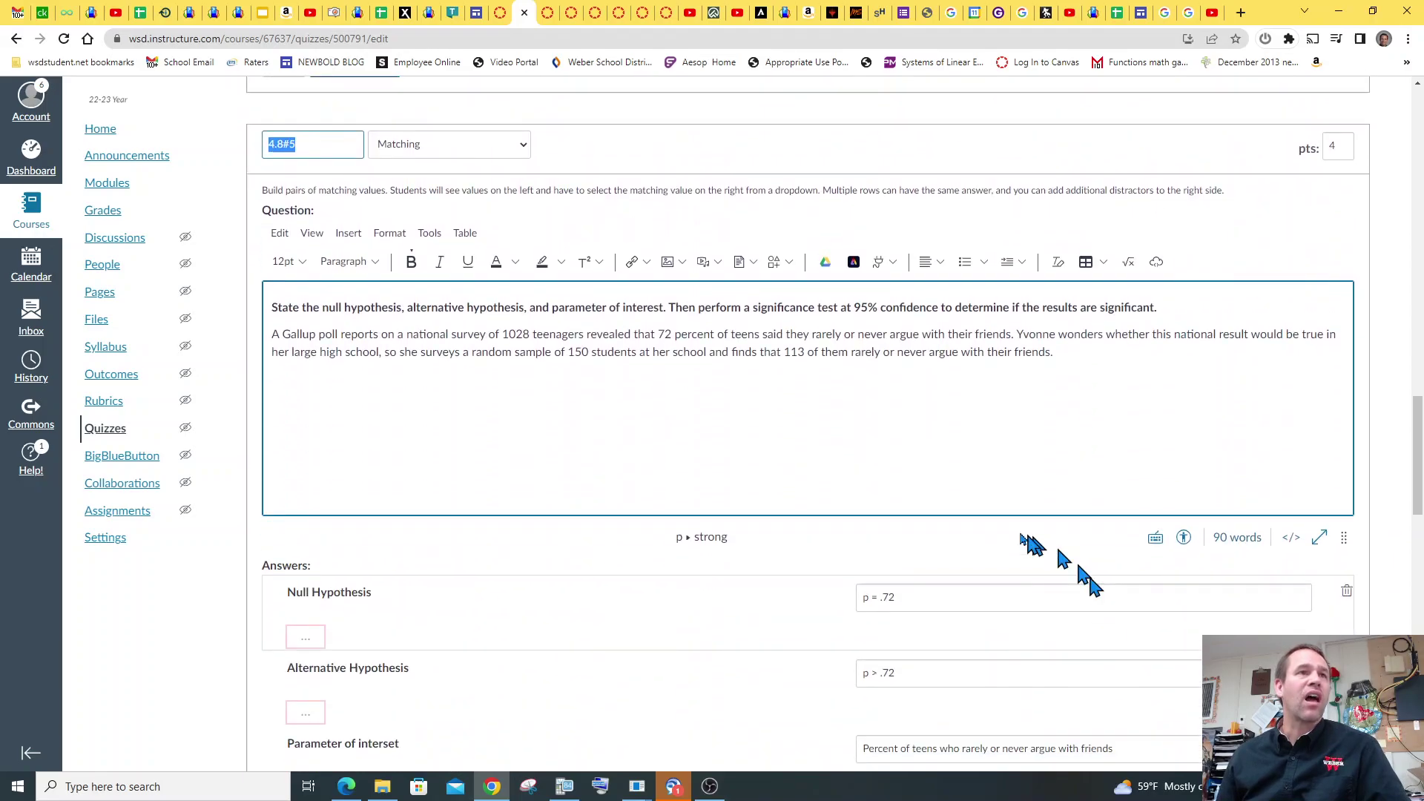
pyautogui.scroll(-5, 814, 494)
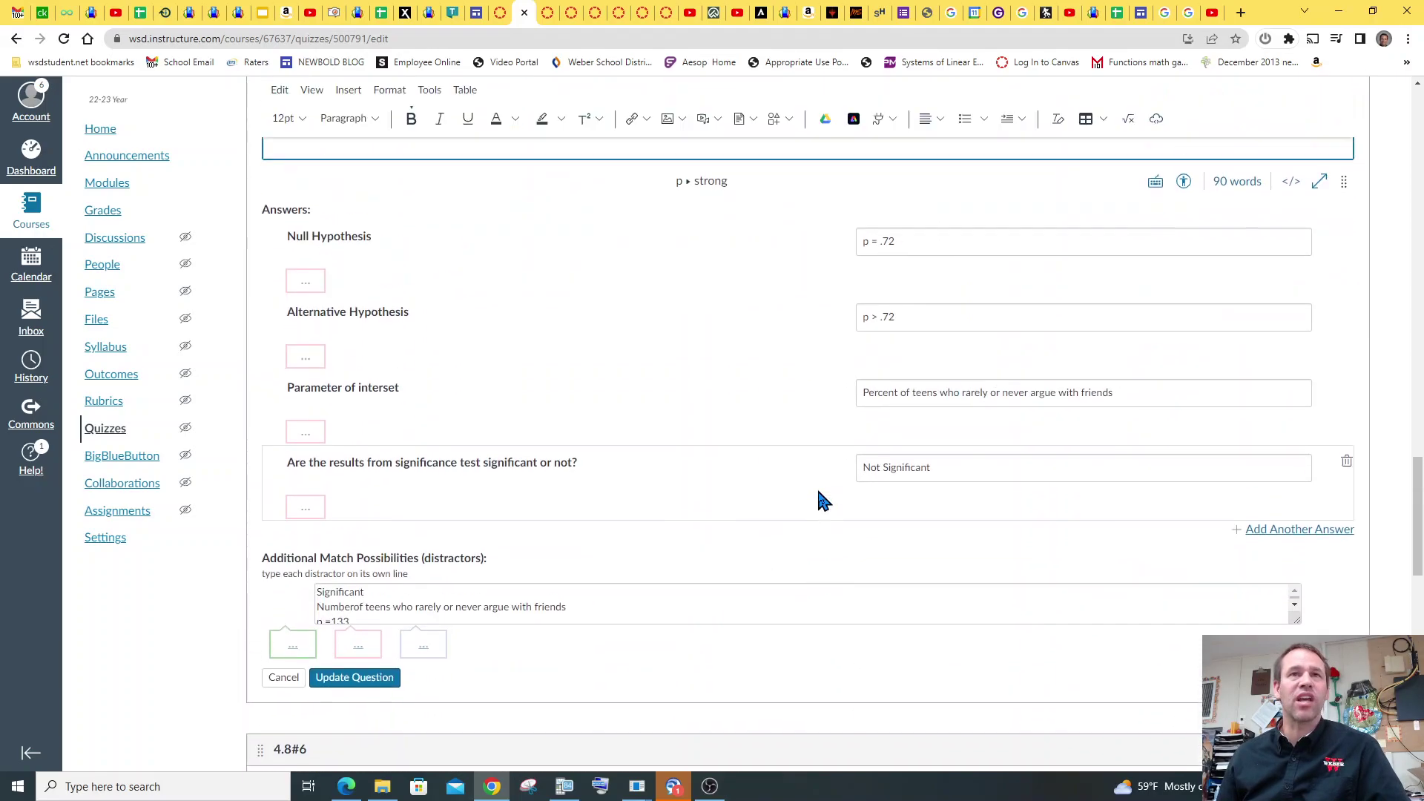
pyautogui.scroll(1, 824, 501)
pyautogui.scroll(1, 812, 482)
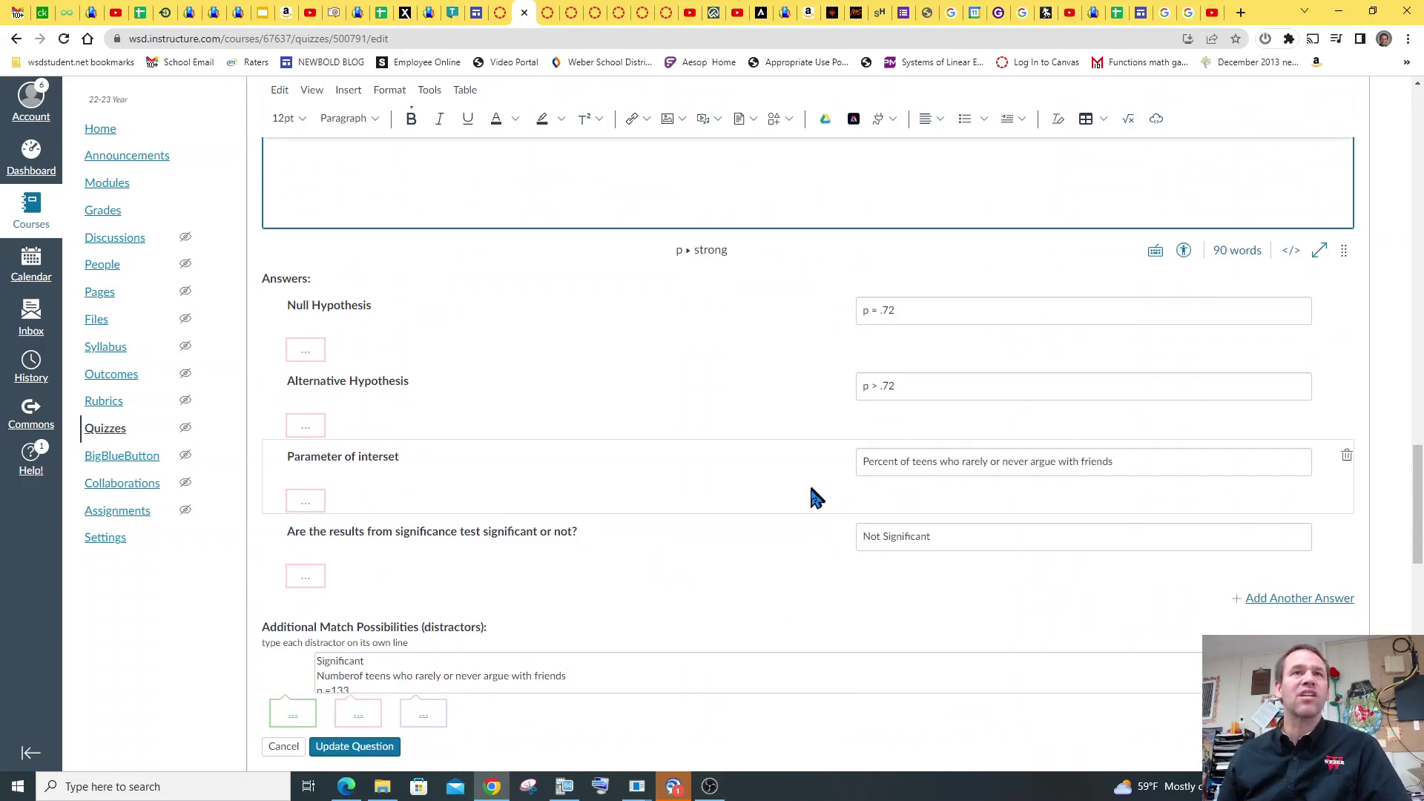
pyautogui.scroll(-7, 809, 490)
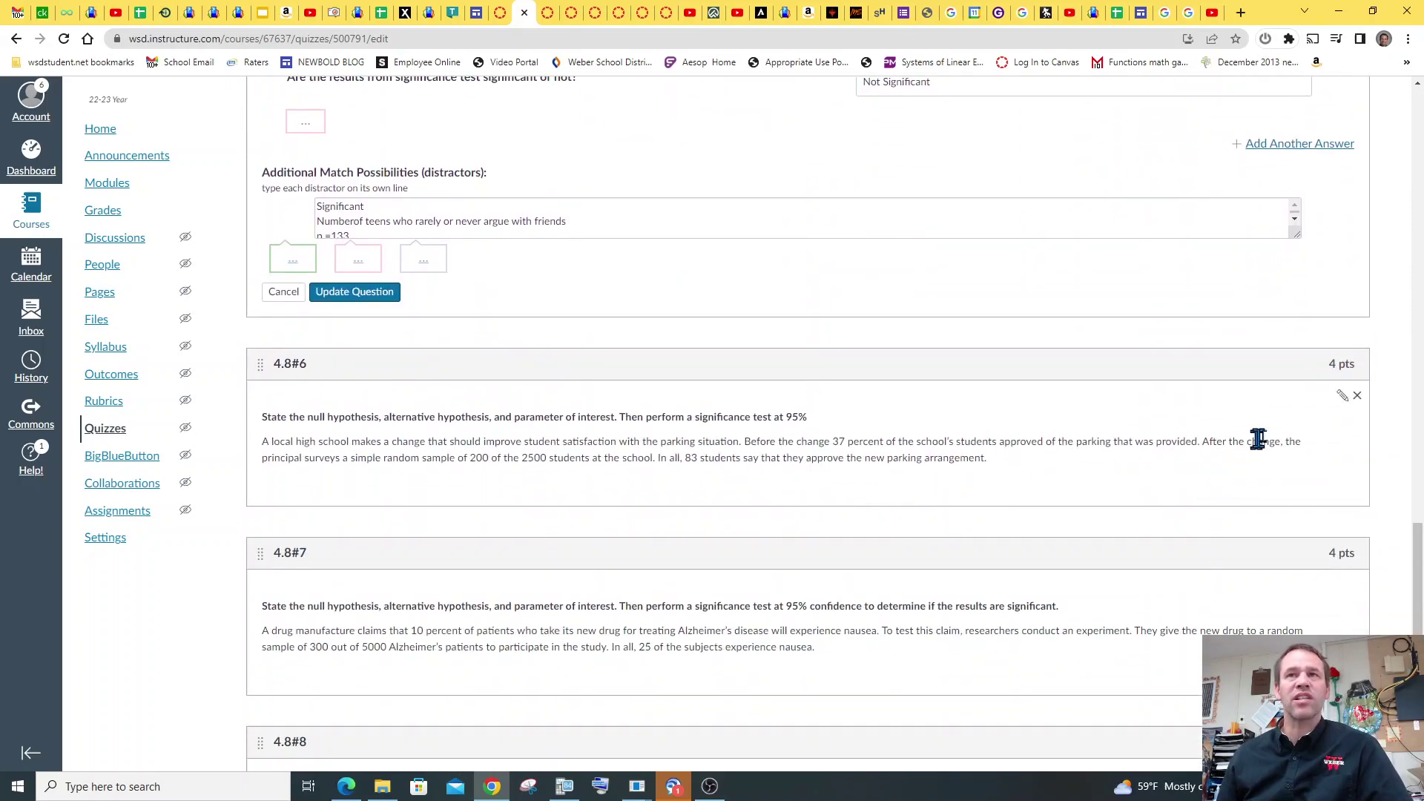
# Open question 4.8#6 for editing and scroll down to 4.8#8–4.8#10 at the list's end
pyautogui.click(1343, 396)
pyautogui.scroll(-5, 1161, 528)
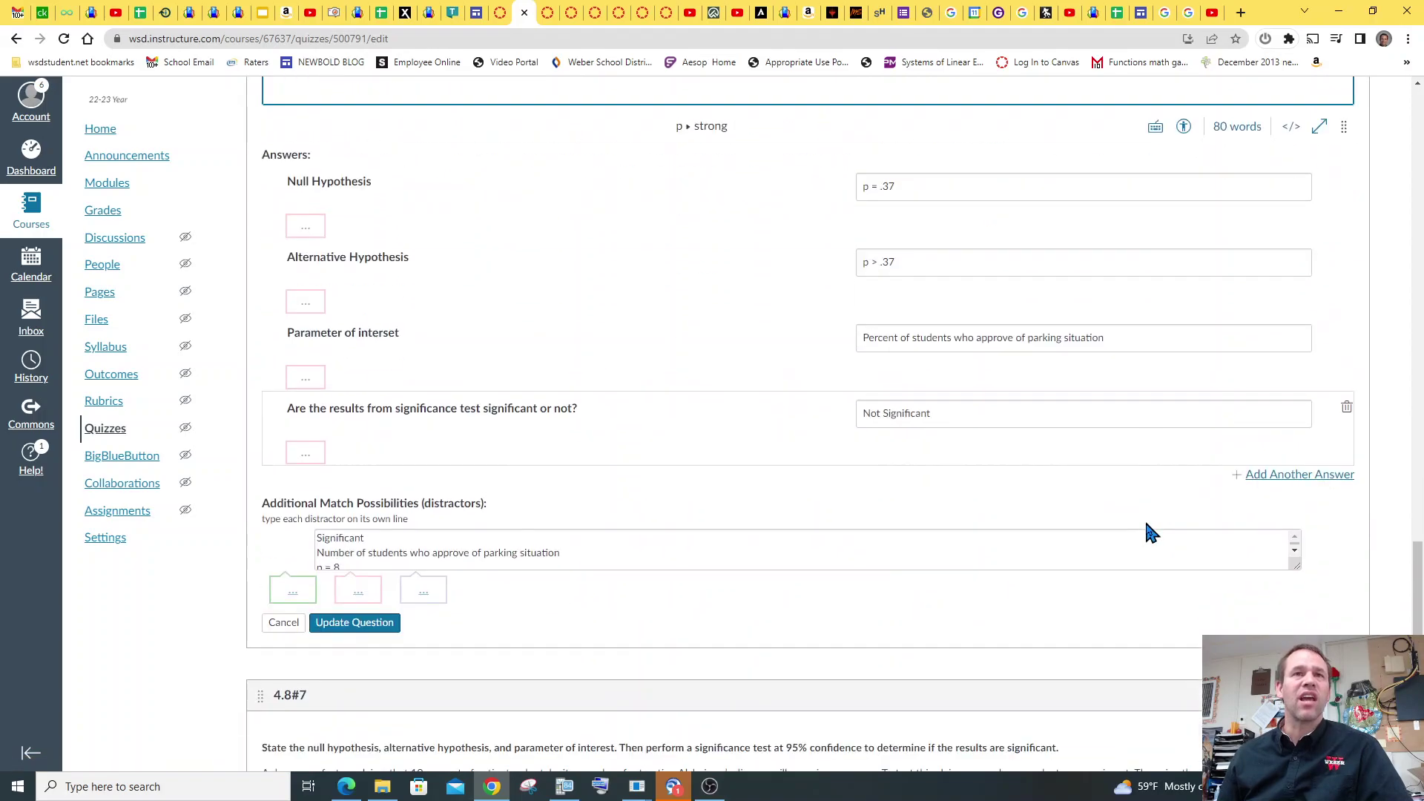
pyautogui.scroll(4, 1090, 535)
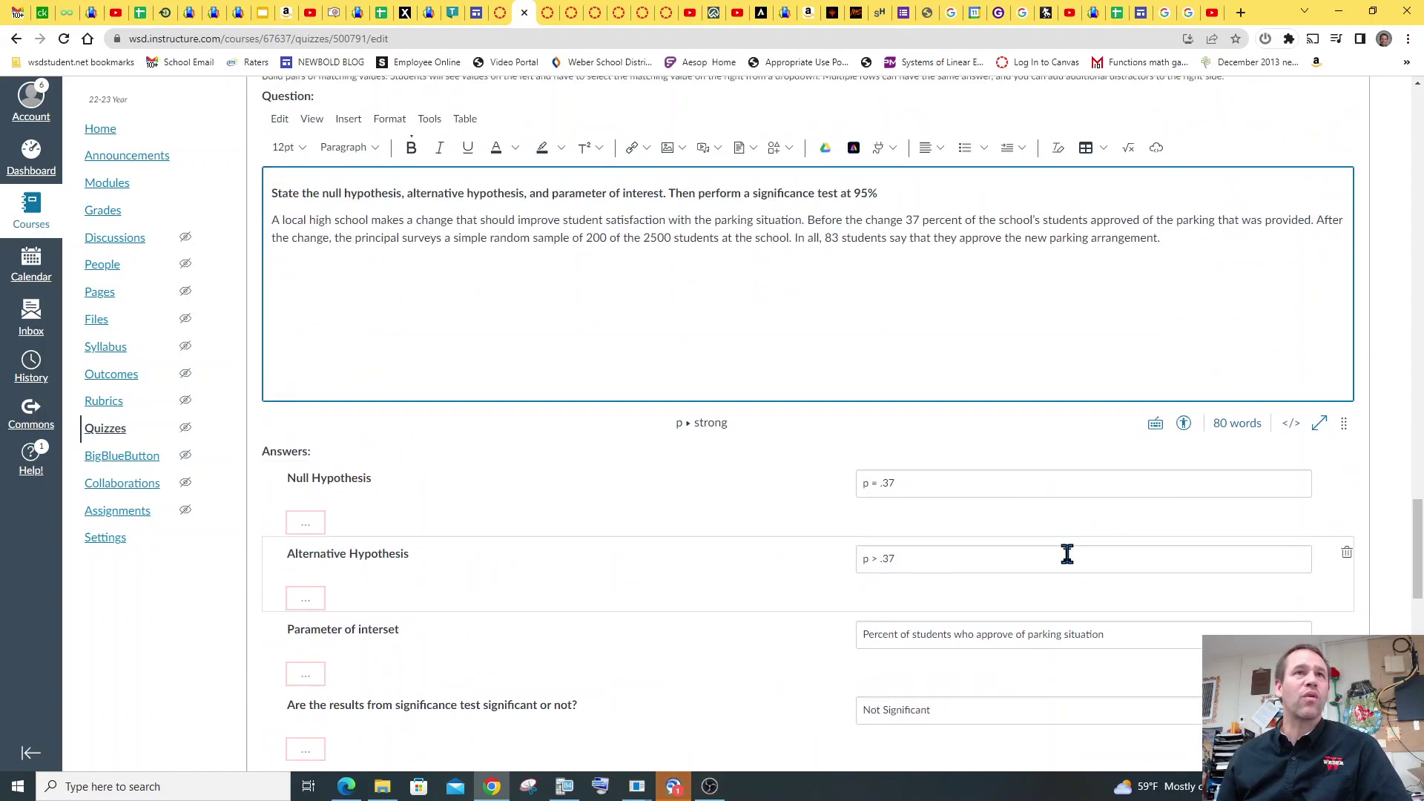
pyautogui.scroll(-15, 792, 650)
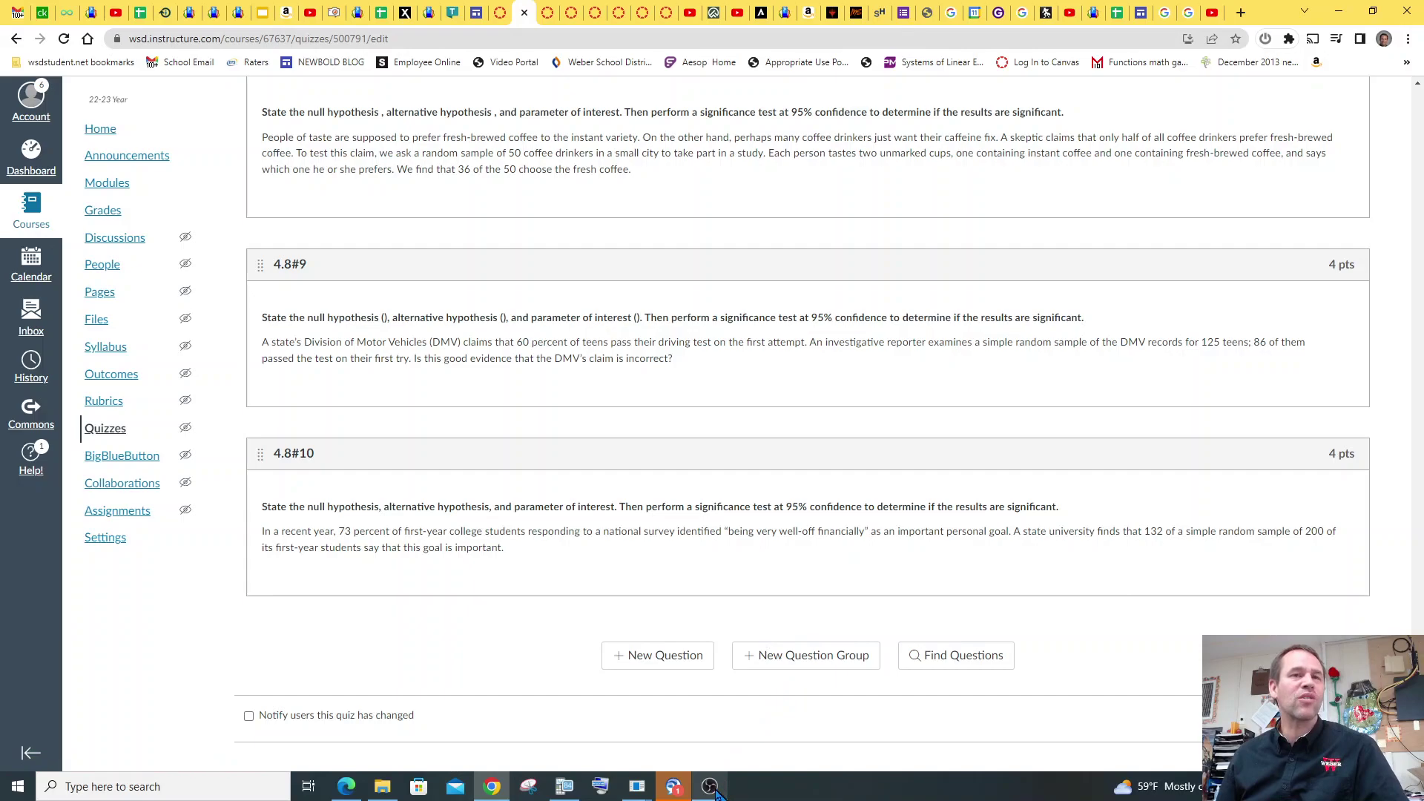
pyautogui.moveTo(714, 794)
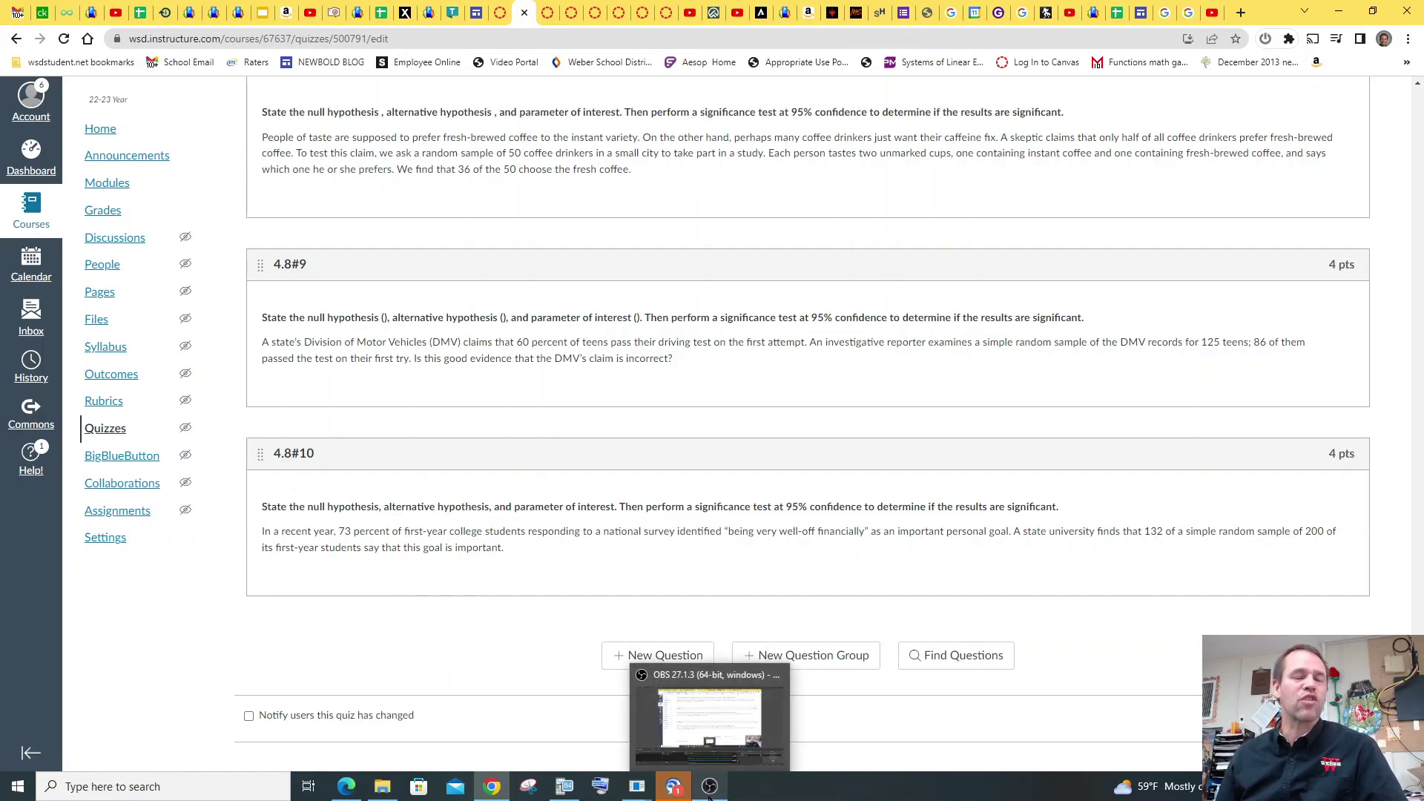